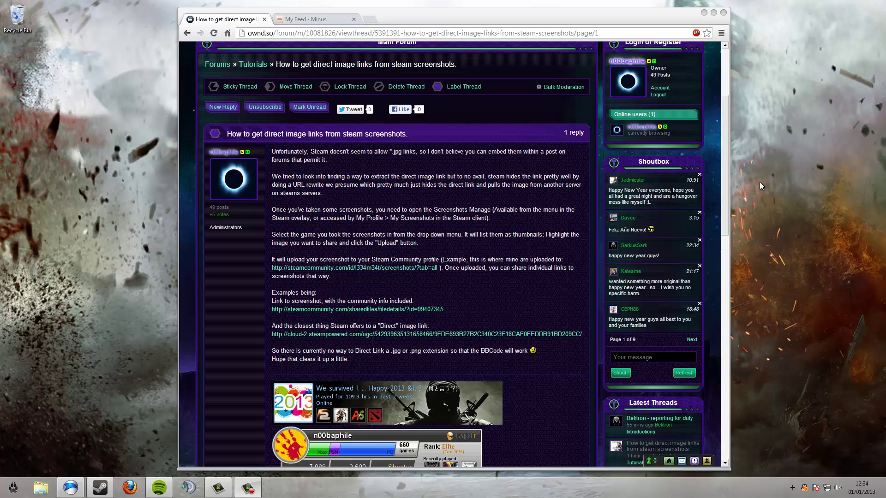
Read the forum thread about direct image links from Steam screenshots, including the reply describing a workaround.
{"action": "left_click_drag", "start_coordinate": [726, 166], "coordinate": [725, 154]}
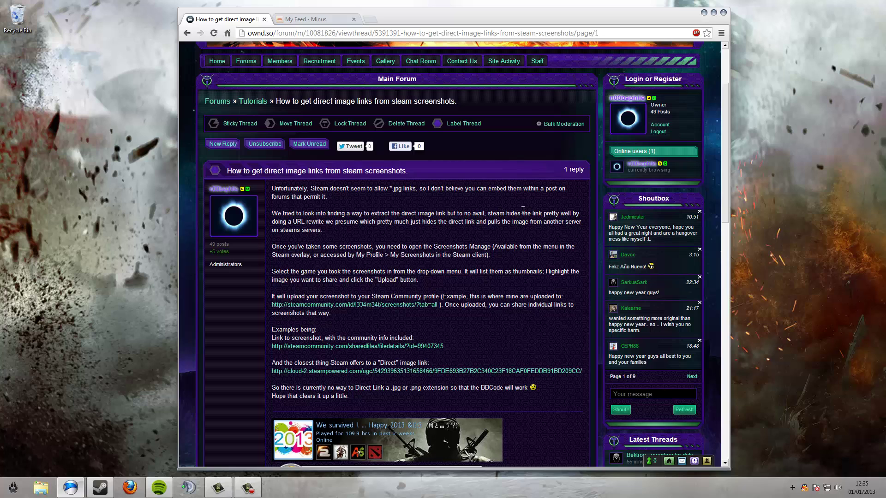
{"action": "scroll", "coordinate": [523, 209], "scroll_direction": "down", "scroll_amount": 8}
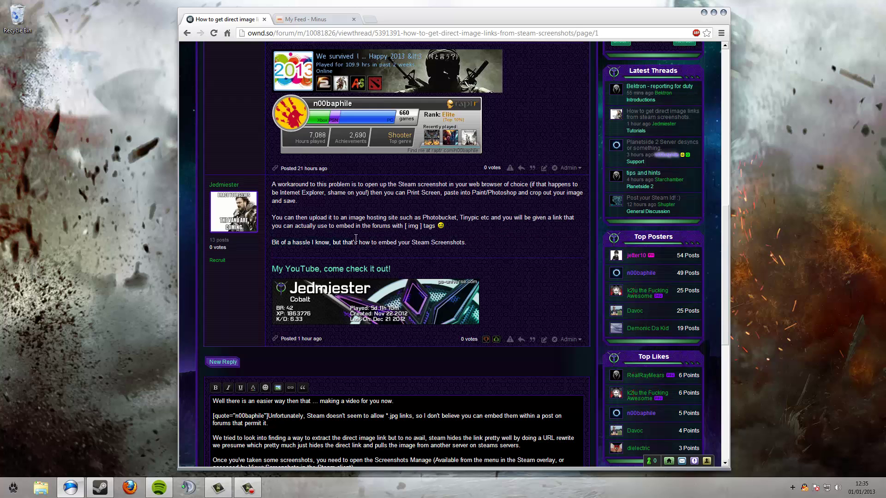
{"action": "scroll", "coordinate": [512, 245], "scroll_direction": "up", "scroll_amount": 2}
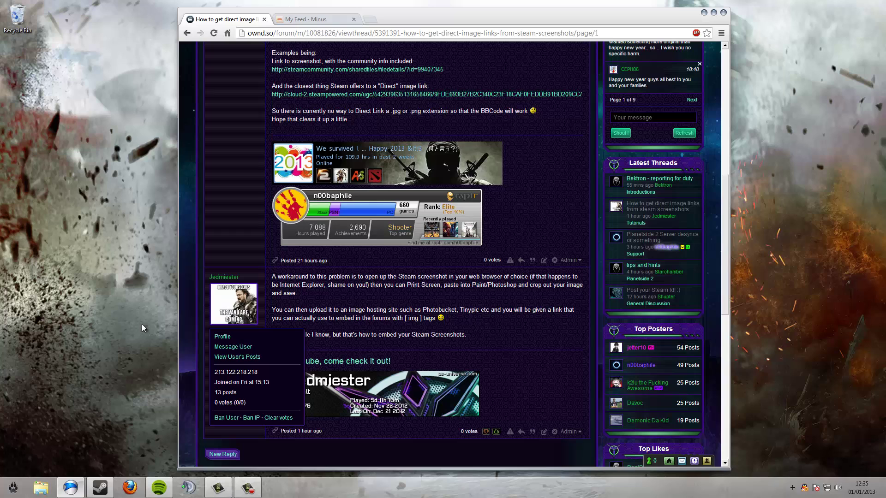
{"action": "left_click", "coordinate": [145, 304]}
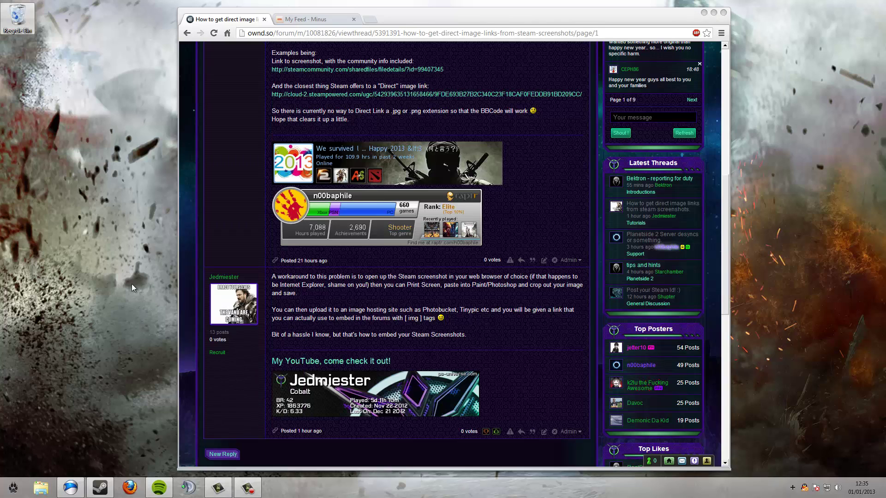
{"action": "left_click", "coordinate": [127, 265]}
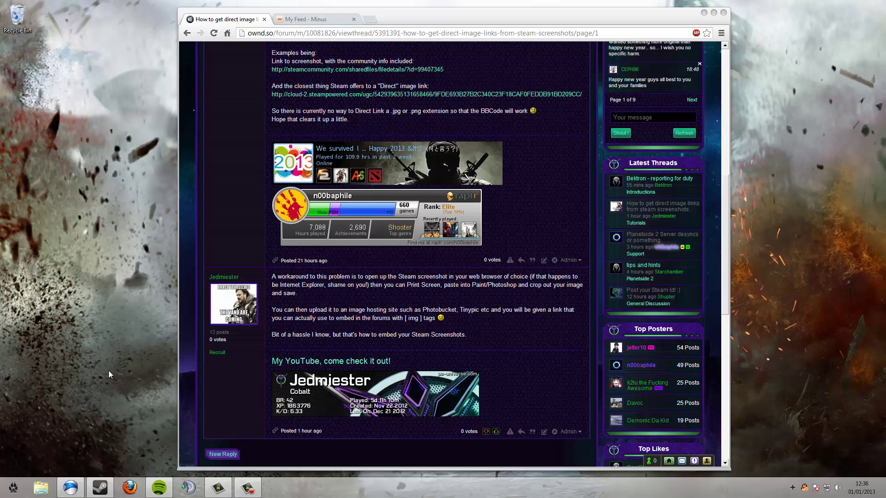
Browse to the Steam userdata folder on the Games (E:) drive and open the first account's folder.
{"action": "key", "text": "super+e"}
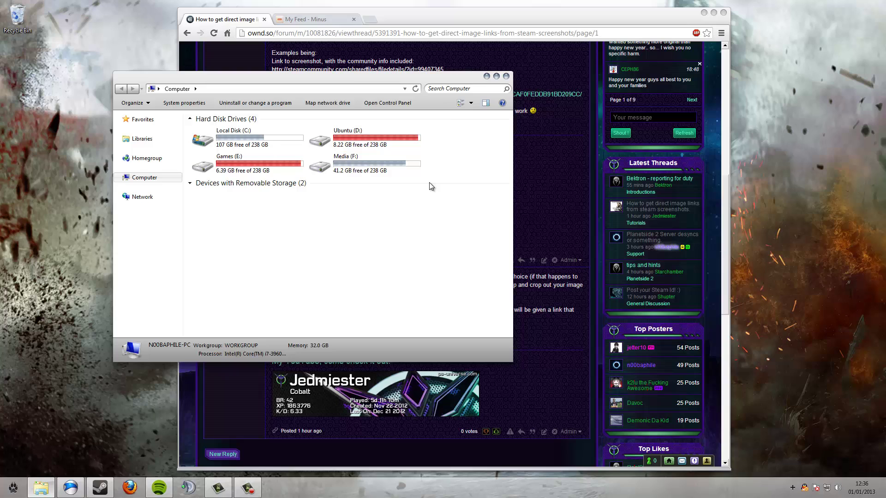
{"action": "left_click", "coordinate": [290, 174]}
{"action": "double_click", "coordinate": [289, 172]}
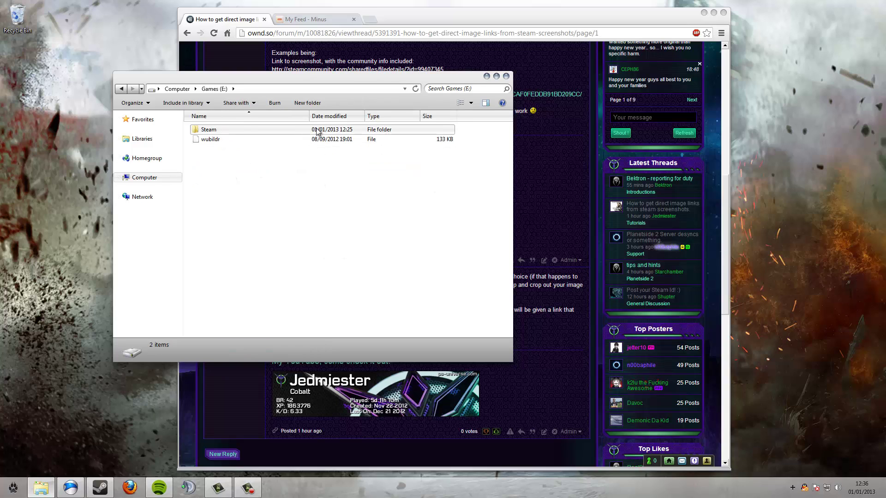
{"action": "double_click", "coordinate": [234, 134]}
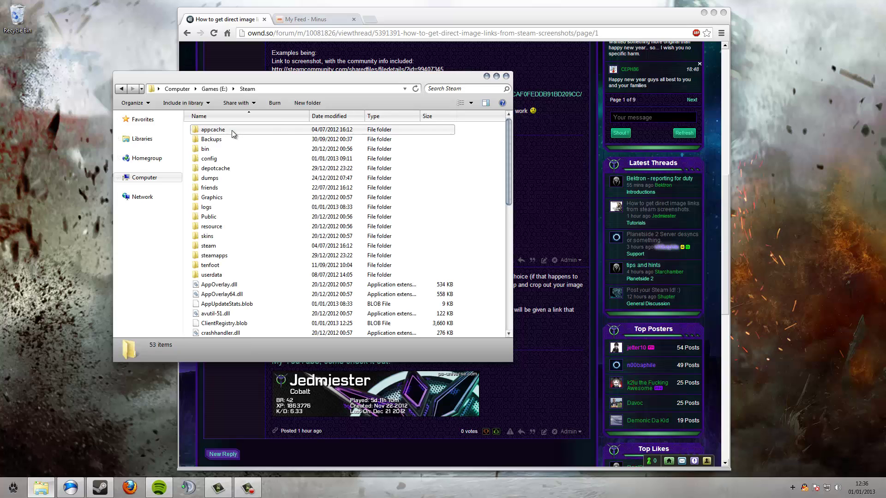
{"action": "double_click", "coordinate": [219, 276]}
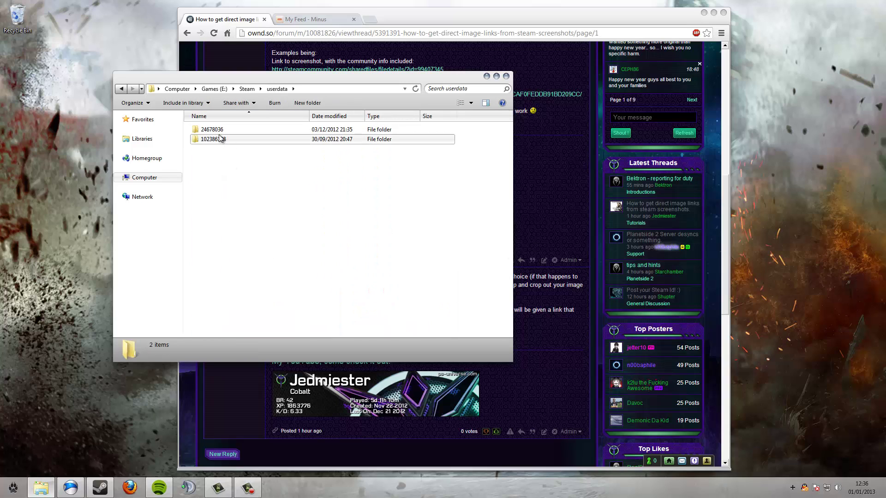
{"action": "double_click", "coordinate": [217, 131]}
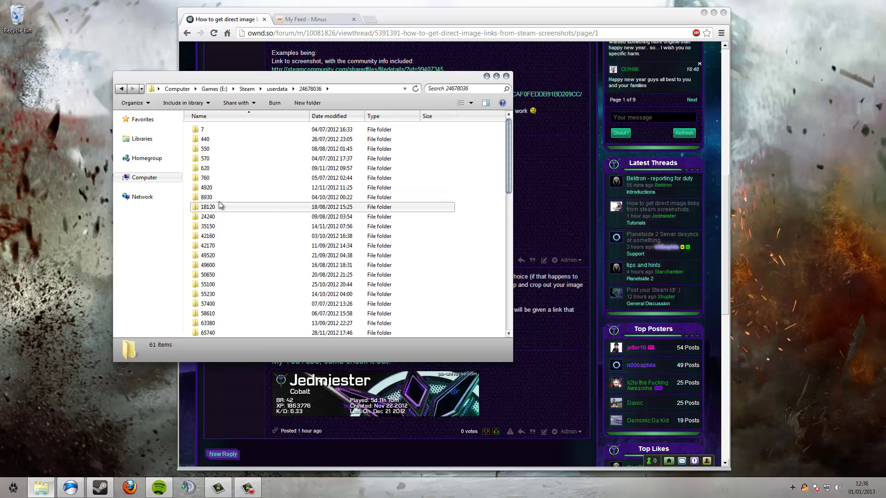
Open the remote folder inside the account's 760 folder.
{"action": "scroll", "coordinate": [233, 207], "scroll_direction": "down", "scroll_amount": 13}
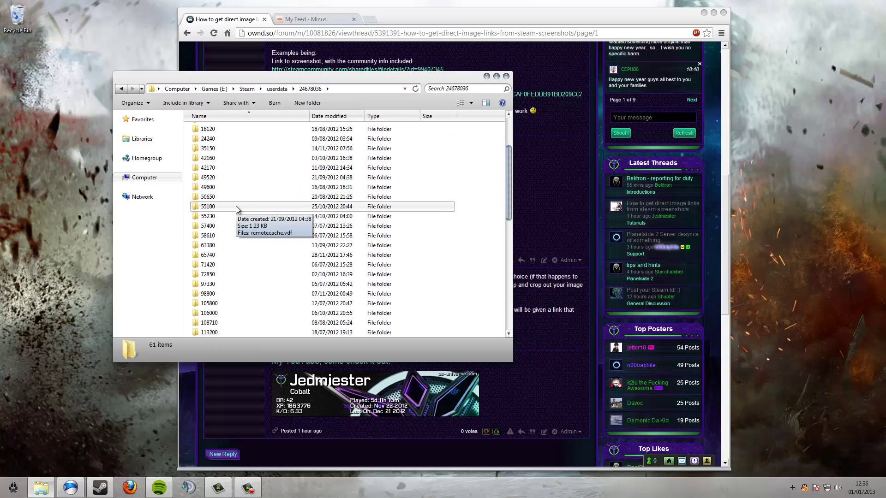
{"action": "scroll", "coordinate": [225, 251], "scroll_direction": "up", "scroll_amount": 13}
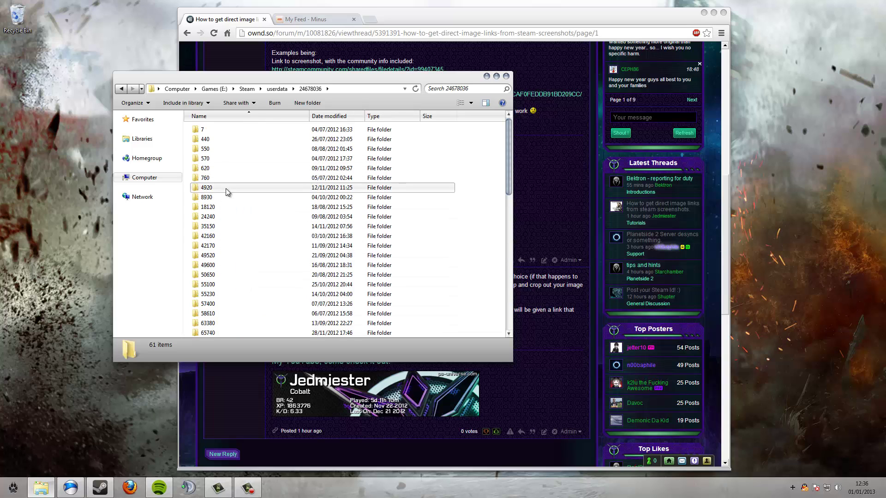
{"action": "mouse_move", "coordinate": [220, 177]}
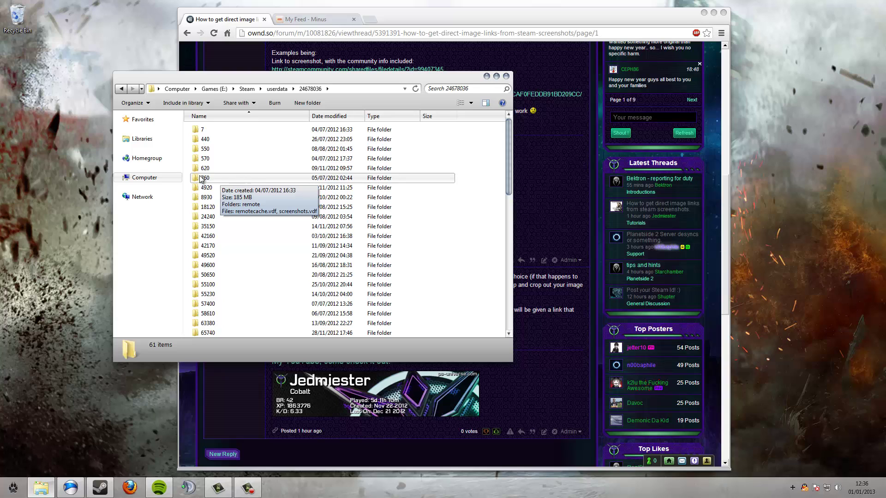
{"action": "double_click", "coordinate": [247, 181]}
{"action": "double_click", "coordinate": [215, 131]}
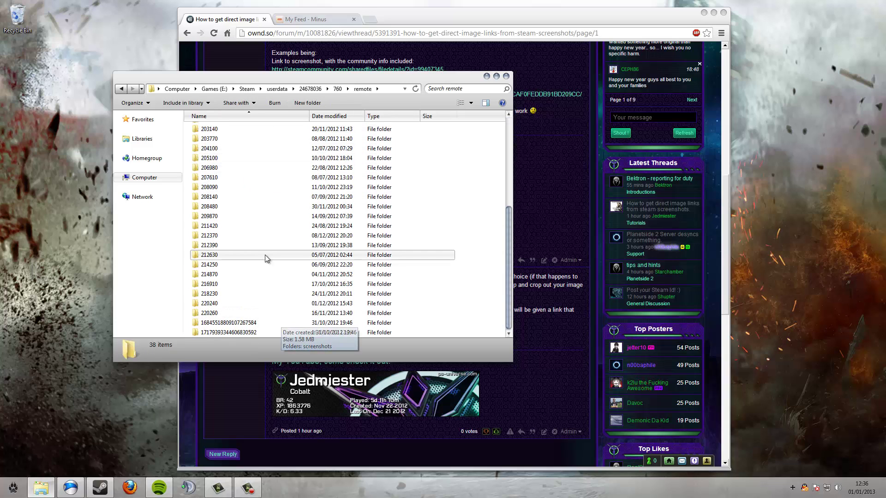
Open the screenshots folder of game 50650 and preview the image 2012-08-20_00001.
{"action": "double_click", "coordinate": [240, 181]}
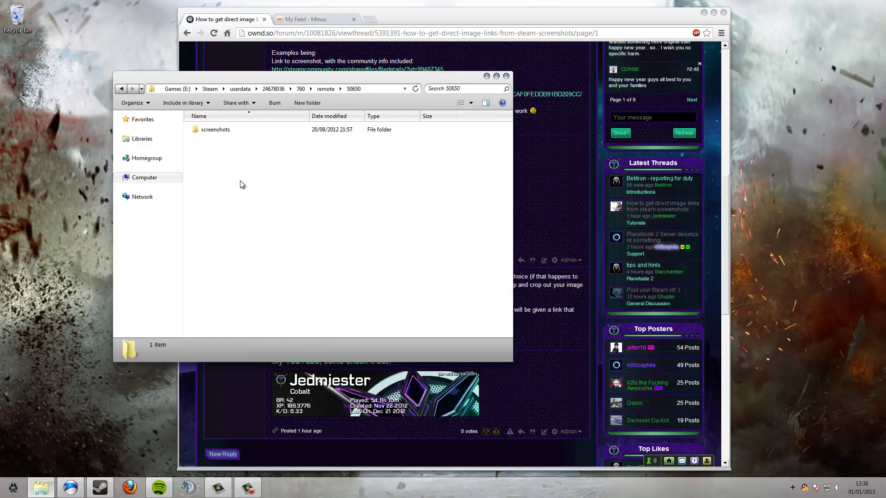
{"action": "double_click", "coordinate": [225, 134]}
{"action": "left_click", "coordinate": [268, 147]}
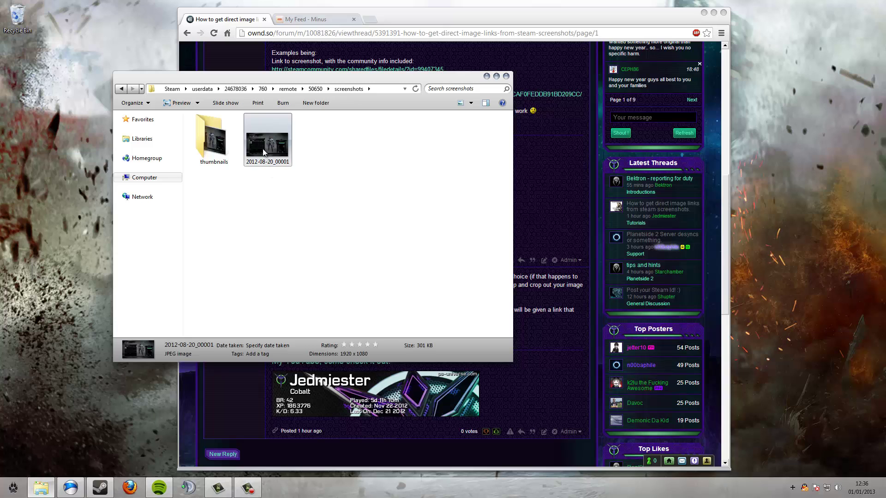
{"action": "right_click", "coordinate": [264, 149]}
{"action": "left_click", "coordinate": [304, 155]}
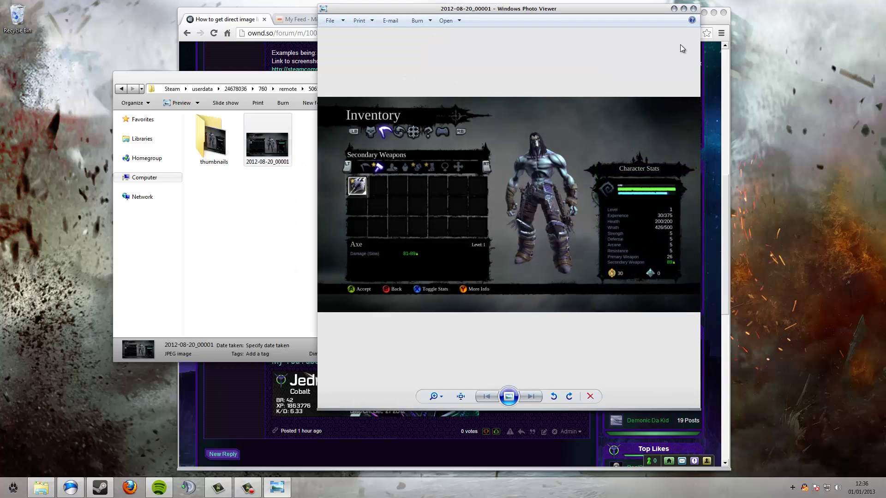
{"action": "left_click", "coordinate": [694, 8]}
Return to the remote folder and preview 2012-08-15_00001 from the screenshots folder of game 108710.
{"action": "left_click", "coordinate": [121, 89]}
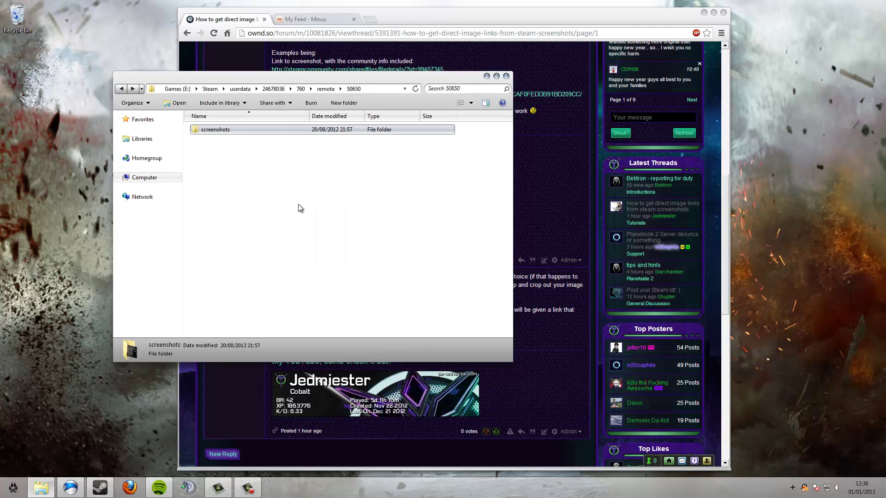
{"action": "left_click", "coordinate": [121, 89]}
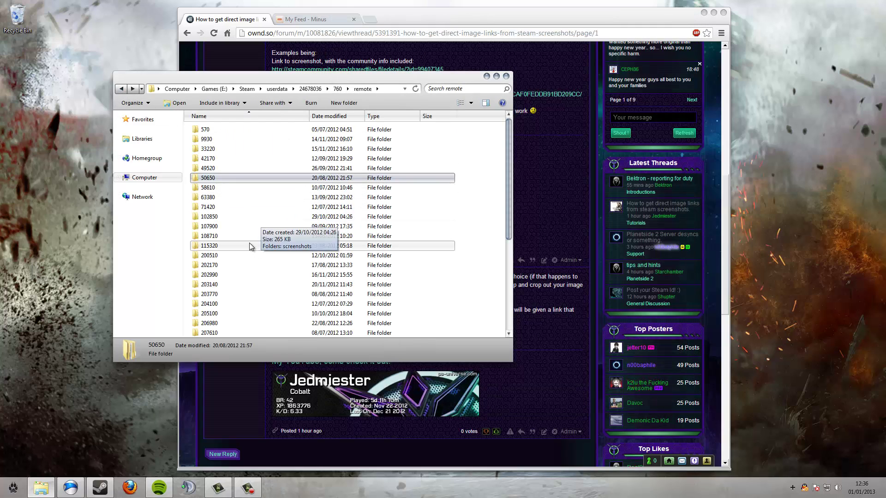
{"action": "double_click", "coordinate": [251, 236]}
{"action": "double_click", "coordinate": [217, 130]}
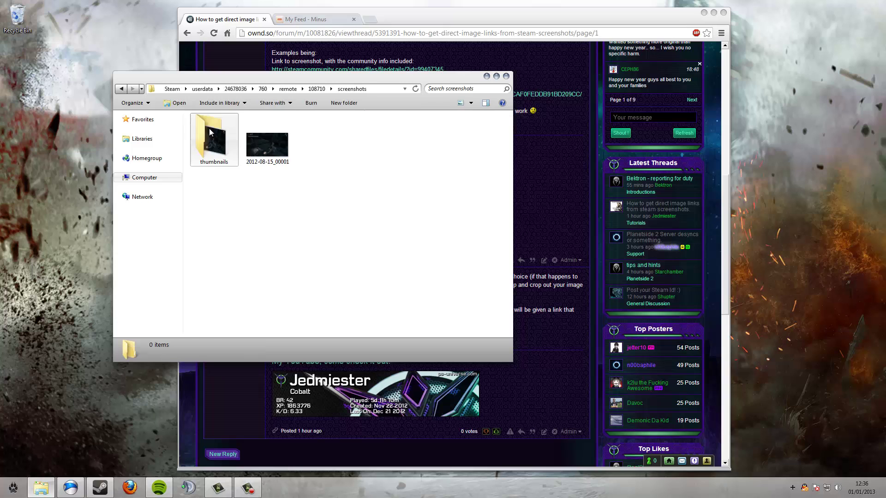
{"action": "double_click", "coordinate": [282, 154]}
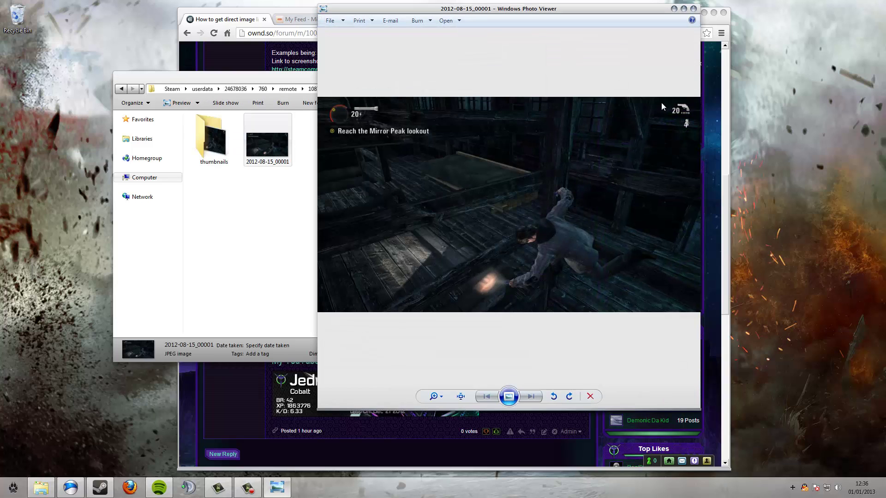
{"action": "left_click", "coordinate": [693, 9]}
Move the screenshots folder window aside and start a new reply in the forum thread.
{"action": "left_click_drag", "start_coordinate": [386, 82], "coordinate": [276, 189]}
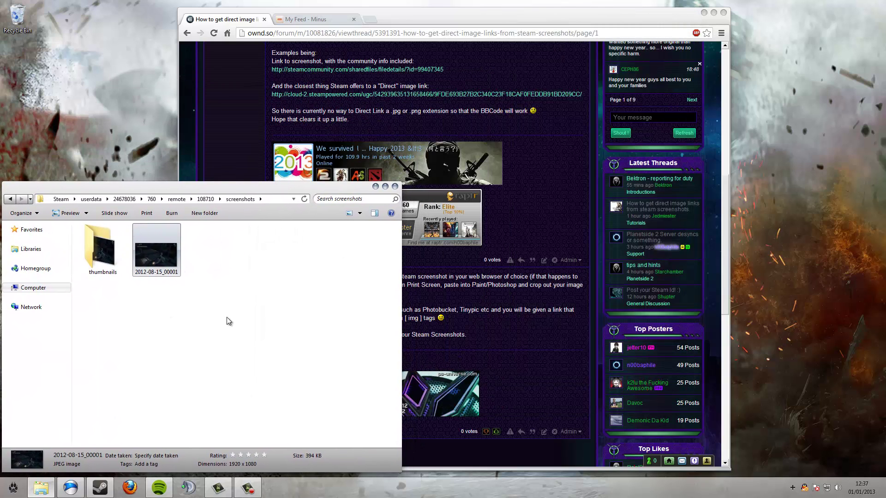
{"action": "left_click", "coordinate": [533, 207]}
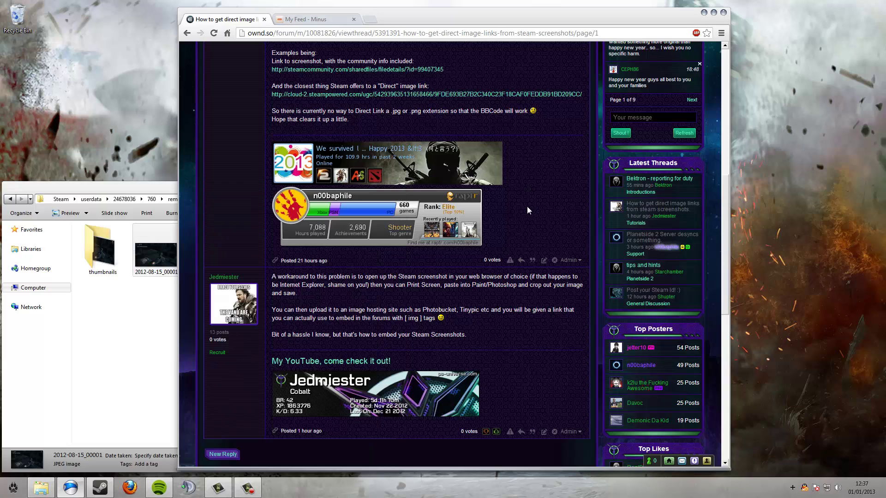
{"action": "scroll", "coordinate": [527, 206], "scroll_direction": "up", "scroll_amount": 5}
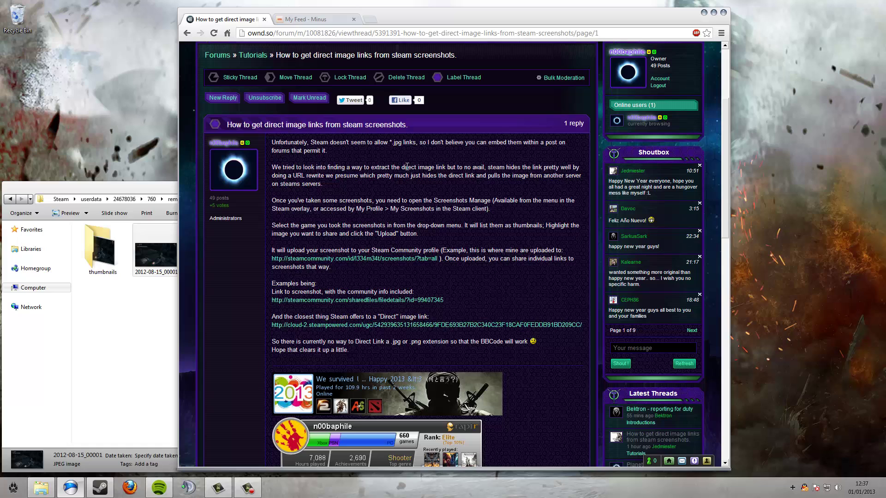
{"action": "left_click", "coordinate": [224, 98]}
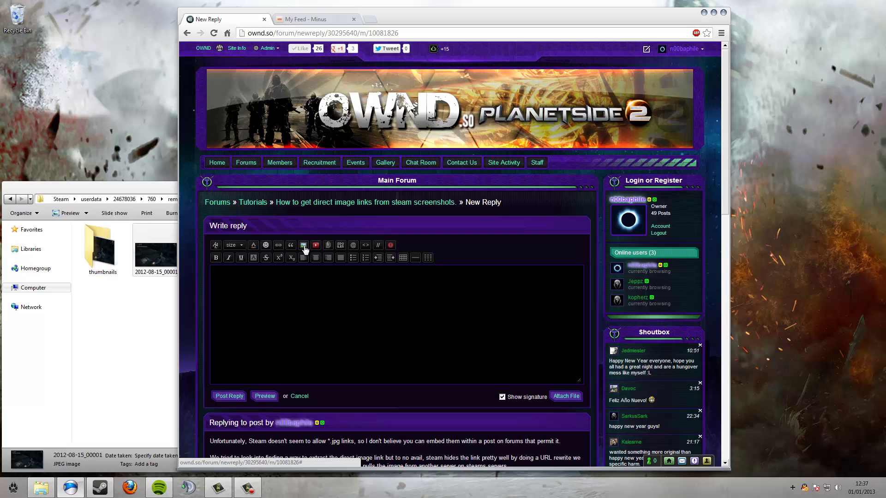
Show the reply editor's image URL prompt and check the Minus feed before returning to the screenshots folder.
{"action": "left_click", "coordinate": [304, 247]}
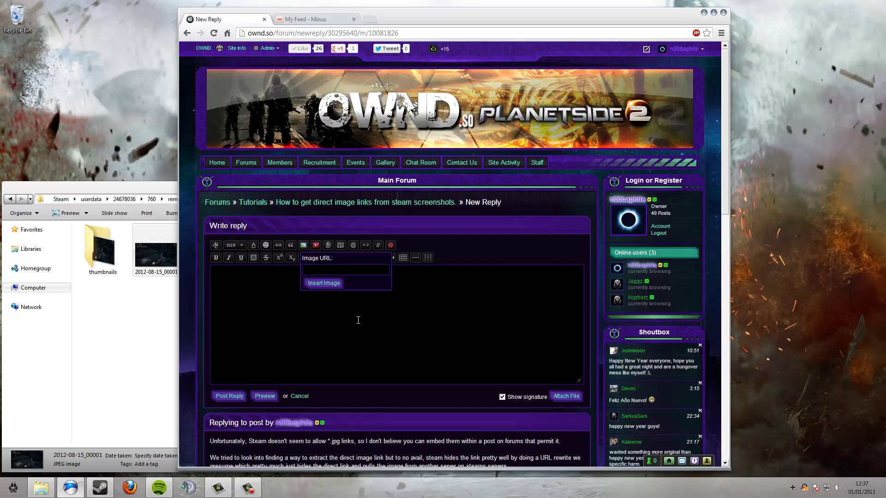
{"action": "left_click", "coordinate": [341, 271]}
{"action": "left_click", "coordinate": [306, 19]}
{"action": "left_click", "coordinate": [217, 19]}
{"action": "left_click", "coordinate": [129, 363]}
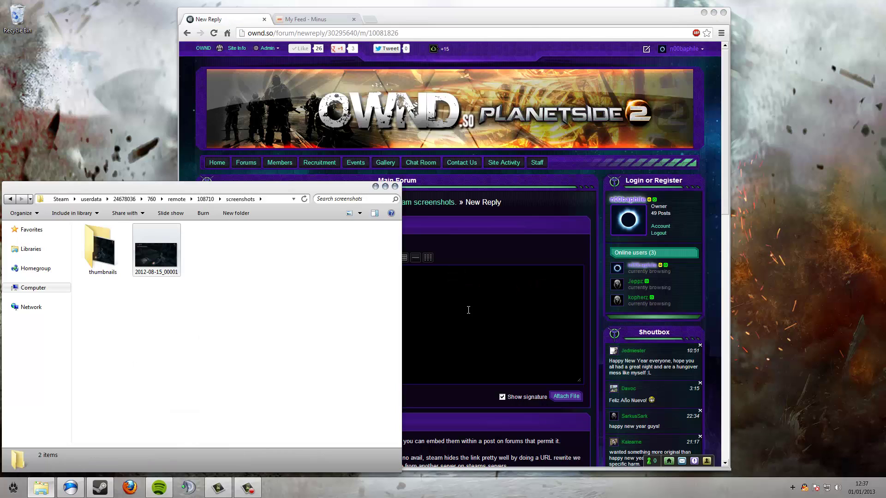
Go back to the remote folder and open the screenshots folder of game 204100.
{"action": "left_click", "coordinate": [10, 199]}
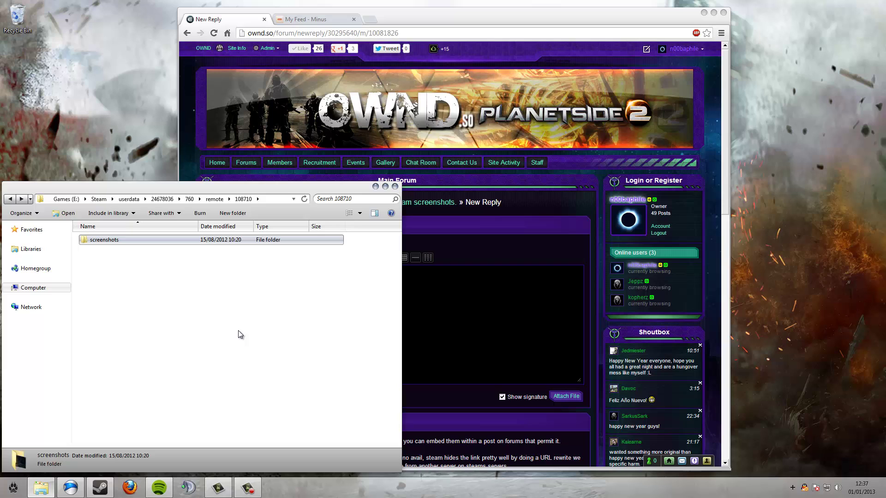
{"action": "left_click", "coordinate": [10, 200]}
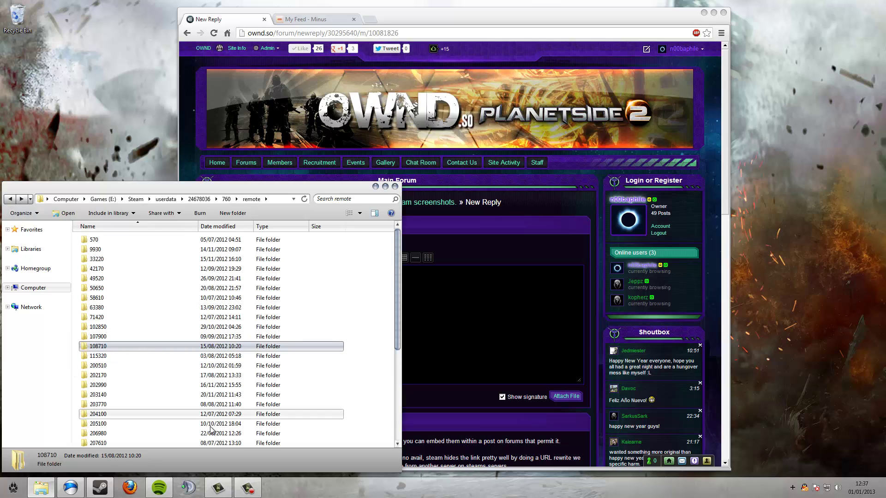
{"action": "left_click", "coordinate": [153, 308]}
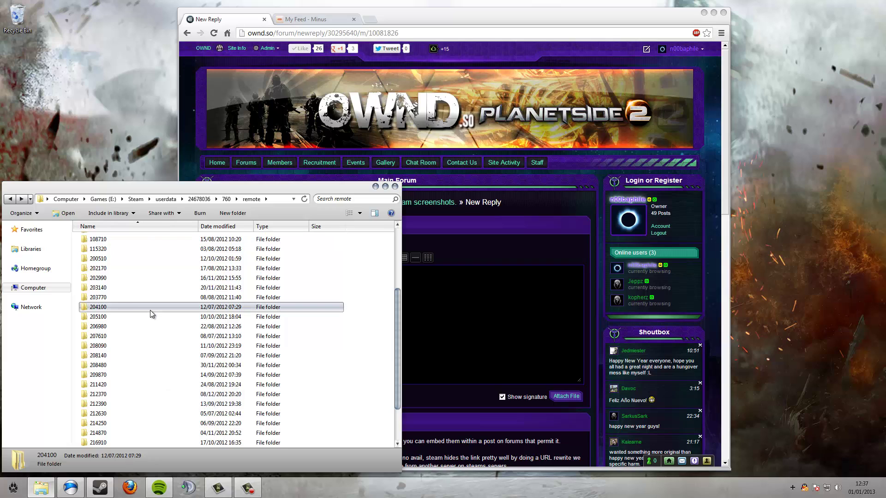
{"action": "double_click", "coordinate": [131, 306]}
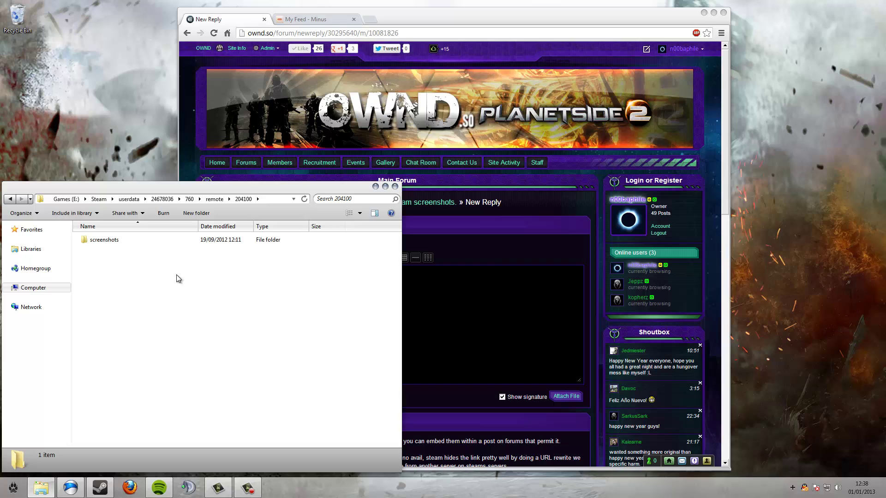
{"action": "left_click", "coordinate": [101, 241]}
{"action": "double_click", "coordinate": [102, 241]}
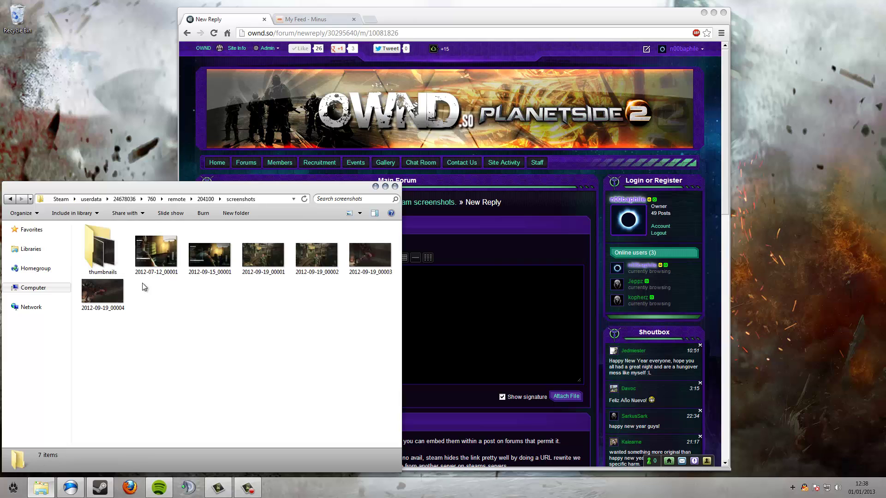
Preview the image 2012-09-19_00002, close it and select 2012-07-12_00001 in the screenshots folder.
{"action": "double_click", "coordinate": [316, 257]}
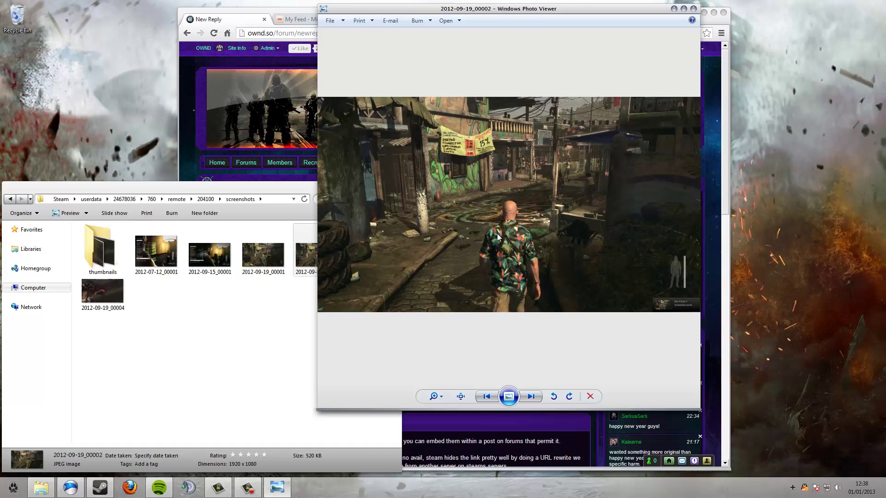
{"action": "left_click", "coordinate": [695, 13]}
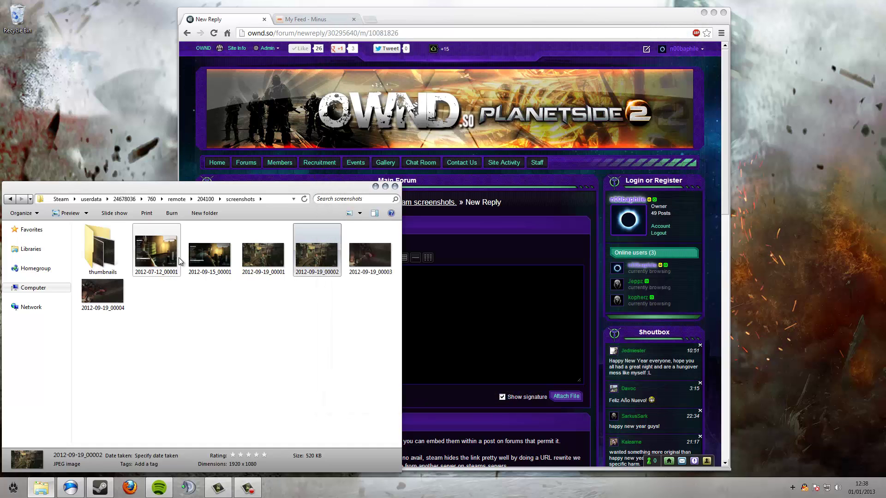
{"action": "left_click", "coordinate": [172, 260]}
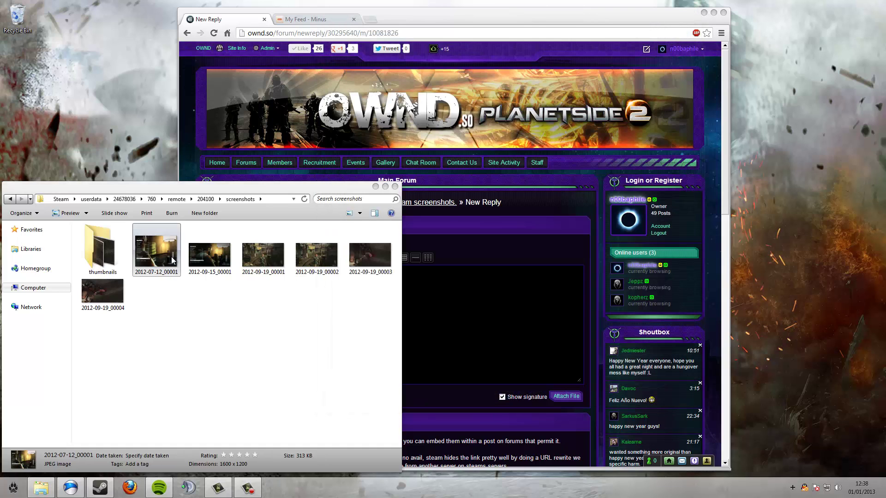
Preview the screenshot 2012-07-12_00001 at full size and close the viewer.
{"action": "double_click", "coordinate": [170, 257]}
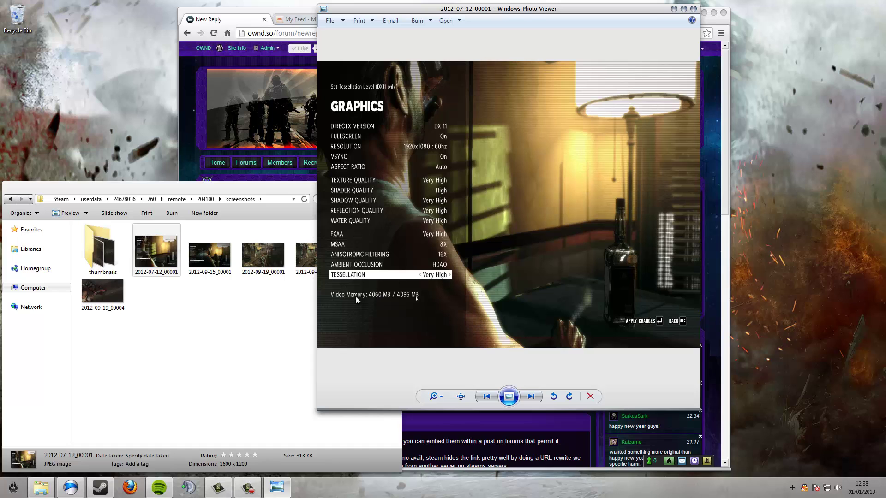
{"action": "left_click_drag", "start_coordinate": [547, 16], "coordinate": [244, 24]}
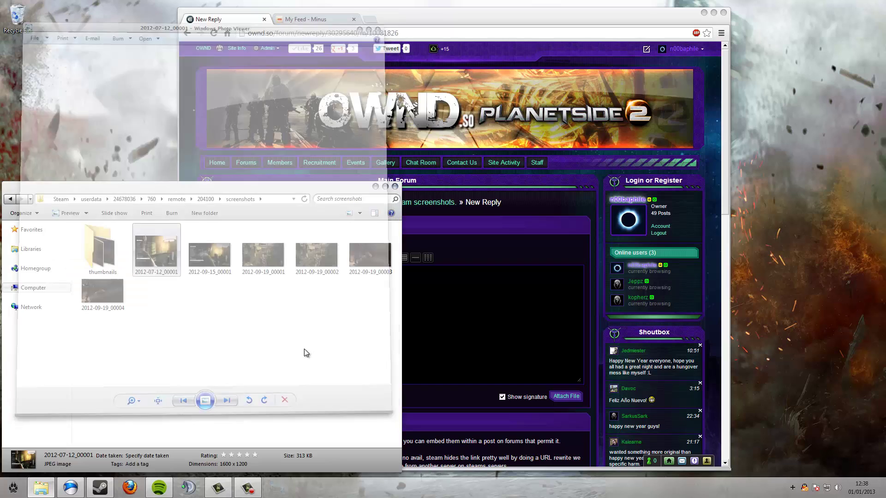
{"action": "left_click", "coordinate": [390, 18]}
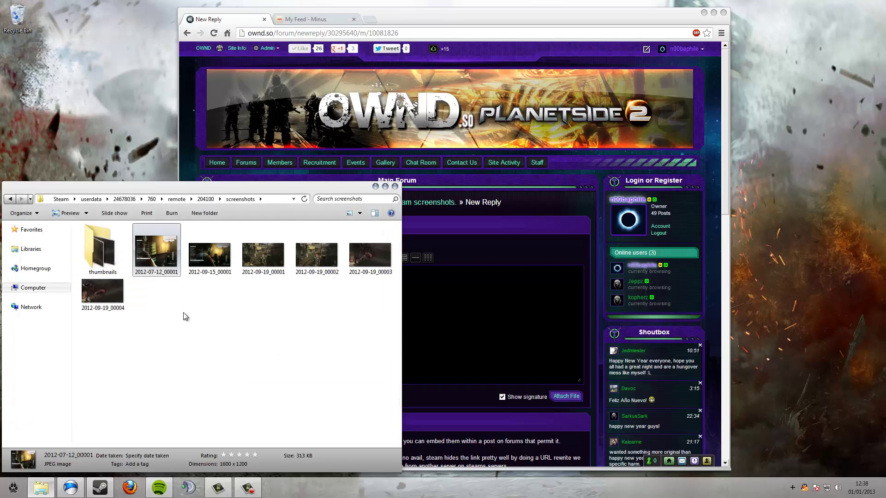
Upload the screenshot 2012-07-12_00001 from the local folder to Minus without a caption.
{"action": "left_click", "coordinate": [320, 21]}
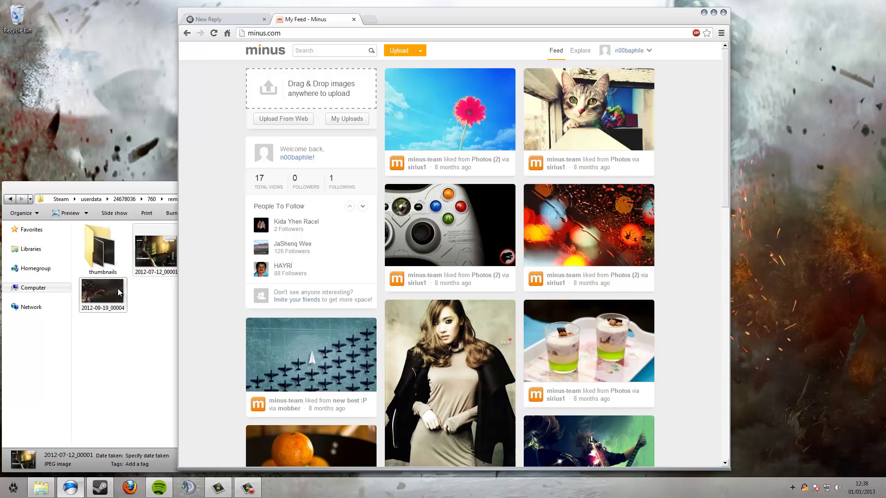
{"action": "mouse_move", "coordinate": [156, 252]}
{"action": "left_mouse_down"}
{"action": "mouse_move", "coordinate": [226, 274]}
{"action": "mouse_move", "coordinate": [295, 237]}
{"action": "left_mouse_up"}
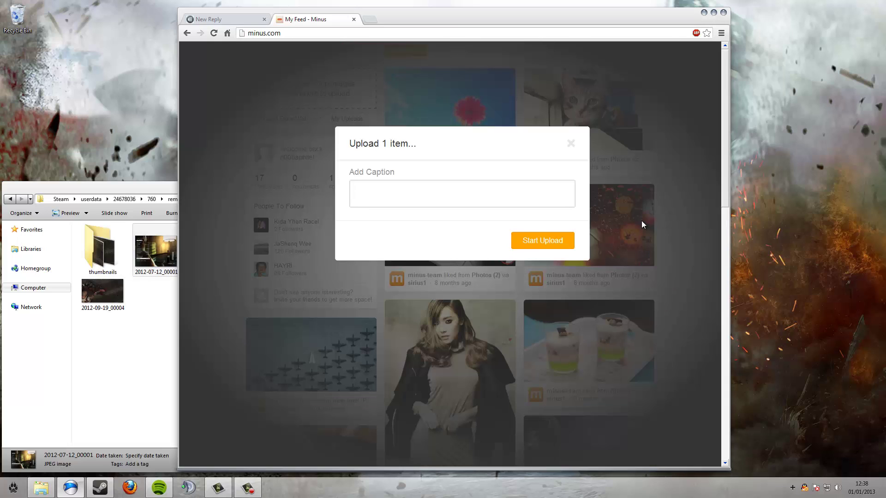
{"action": "left_click", "coordinate": [552, 246]}
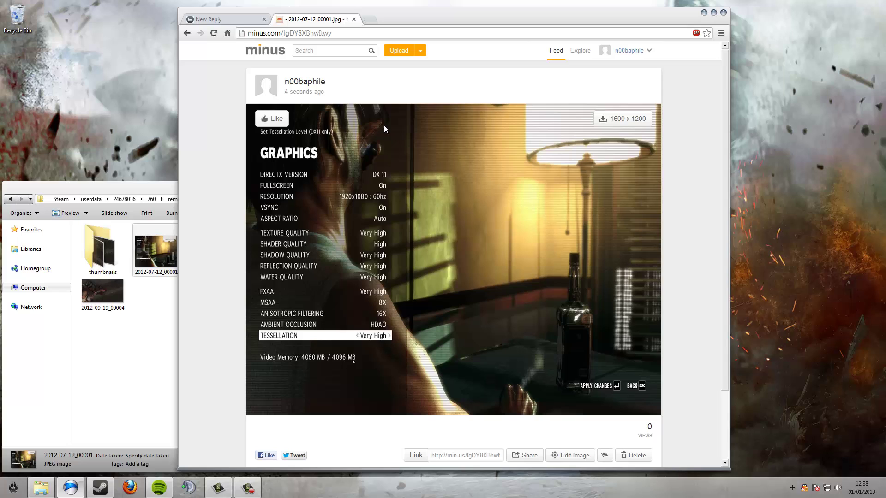
Open the uploaded image at its full 1600 x 1200 size and copy its direct .jpg address.
{"action": "left_click", "coordinate": [606, 120]}
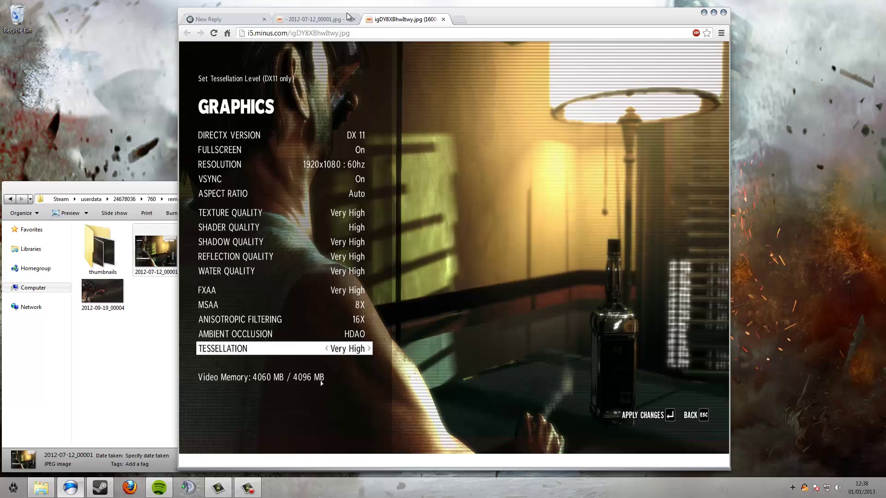
{"action": "left_click", "coordinate": [322, 20]}
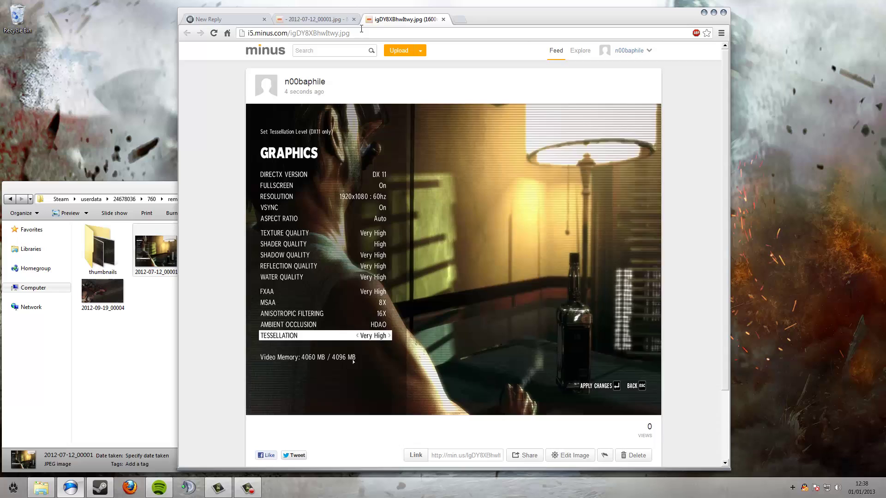
{"action": "left_click", "coordinate": [406, 20]}
{"action": "left_click", "coordinate": [246, 34]}
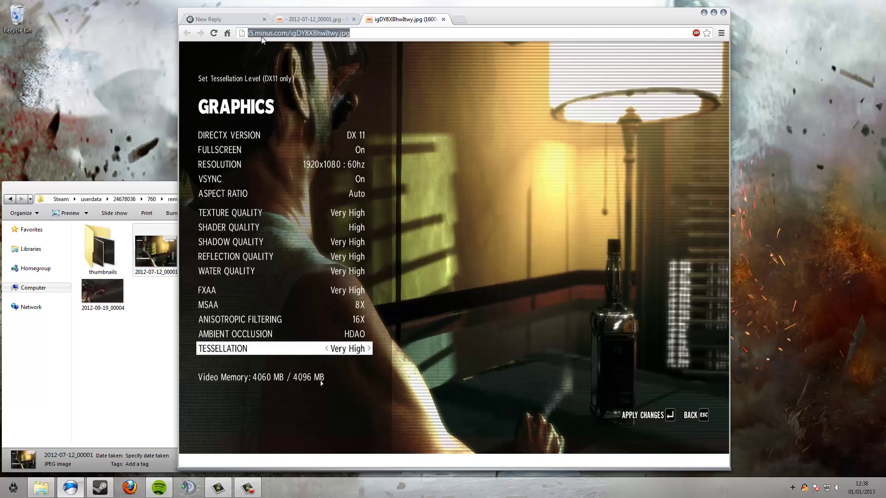
{"action": "right_click", "coordinate": [290, 34]}
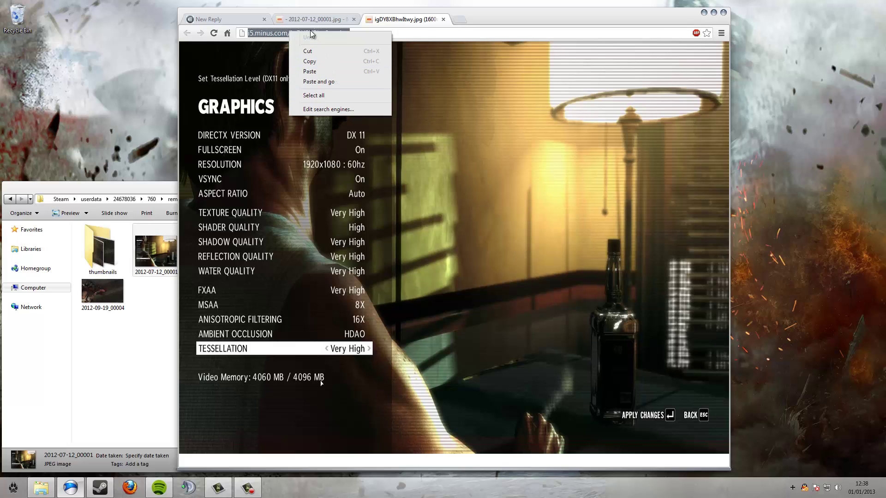
Insert the uploaded image into the forum reply using the copied direct image URL.
{"action": "left_click", "coordinate": [226, 17]}
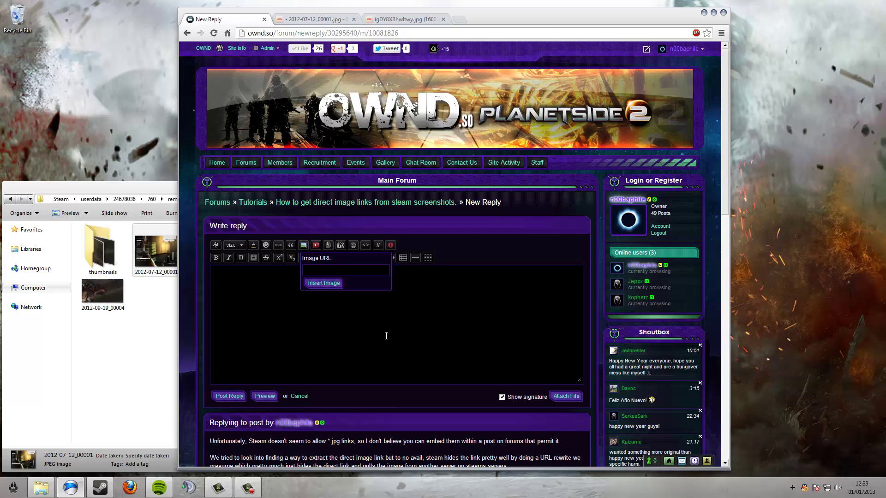
{"action": "left_click", "coordinate": [320, 271]}
{"action": "key", "text": "ctrl+v"}
{"action": "right_click", "coordinate": [331, 271]}
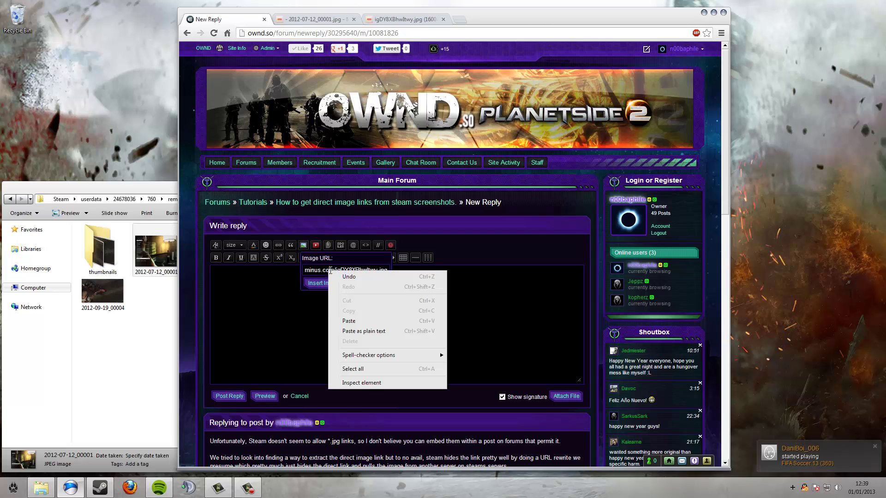
{"action": "left_click", "coordinate": [313, 270]}
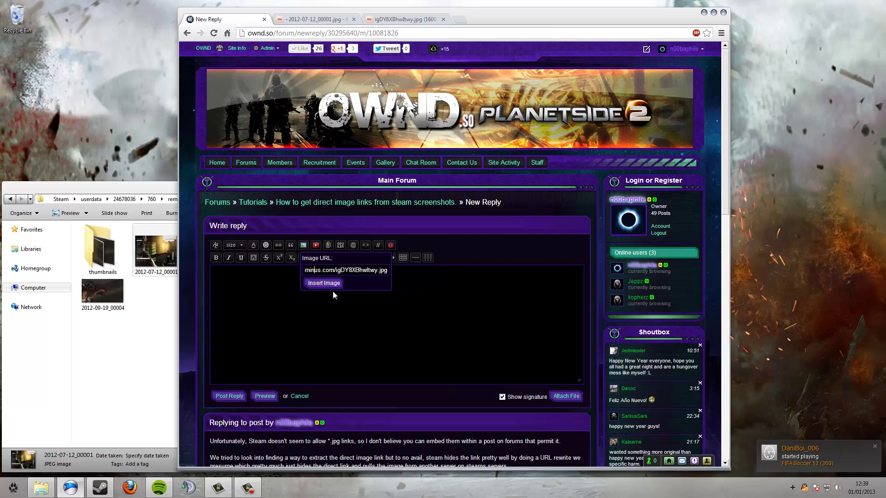
{"action": "left_click", "coordinate": [325, 283]}
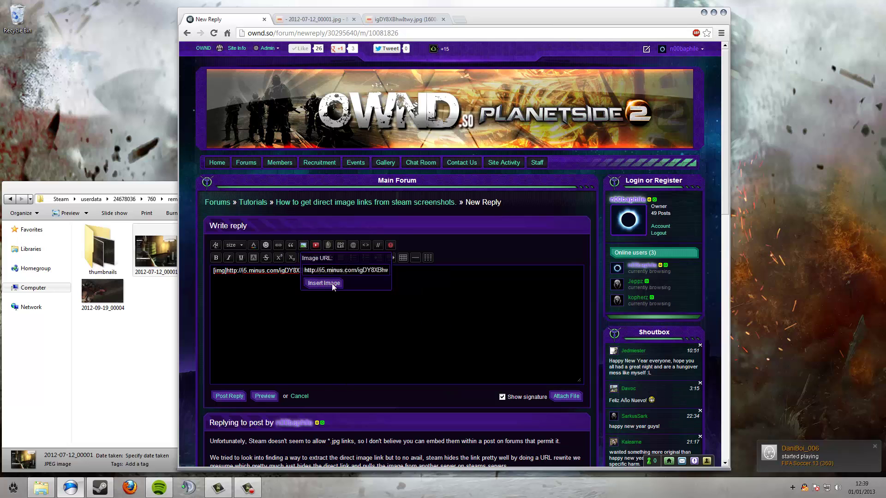
Preview the forum reply with the embedded image, compare it with the direct image page and return to the reply.
{"action": "left_click", "coordinate": [270, 397]}
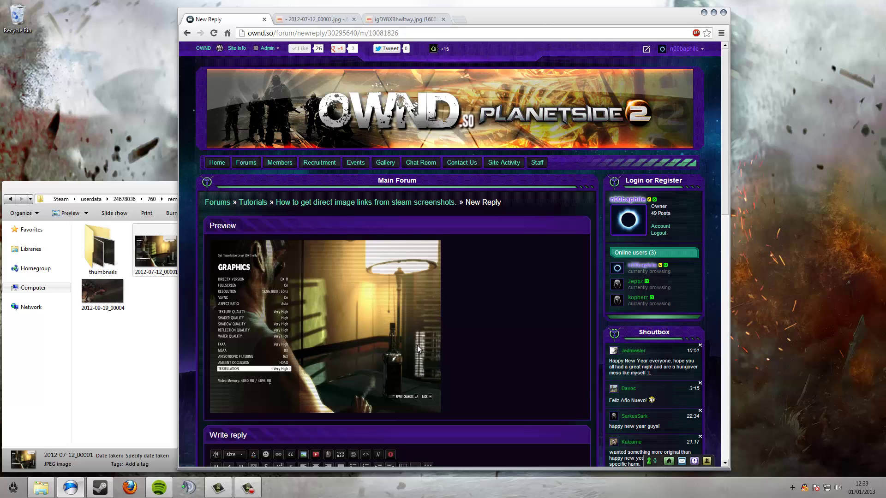
{"action": "scroll", "coordinate": [417, 345], "scroll_direction": "down", "scroll_amount": 1}
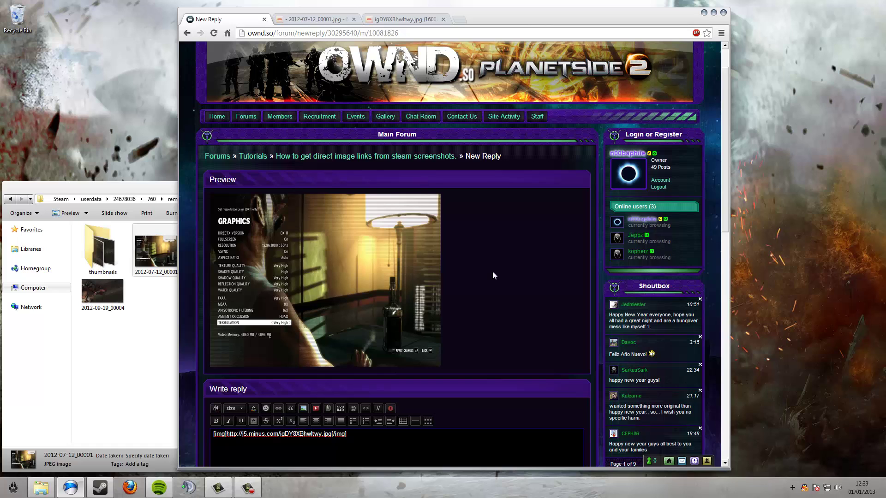
{"action": "left_click", "coordinate": [391, 19]}
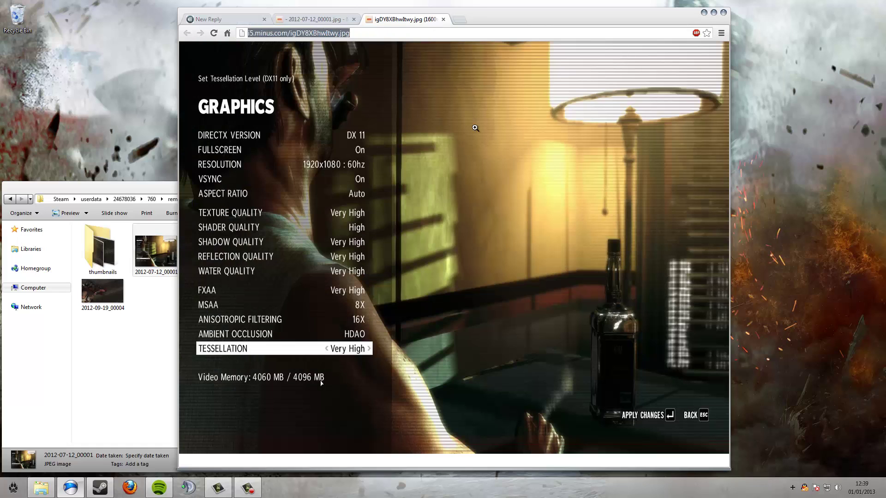
{"action": "left_click", "coordinate": [586, 117]}
{"action": "left_click", "coordinate": [569, 172]}
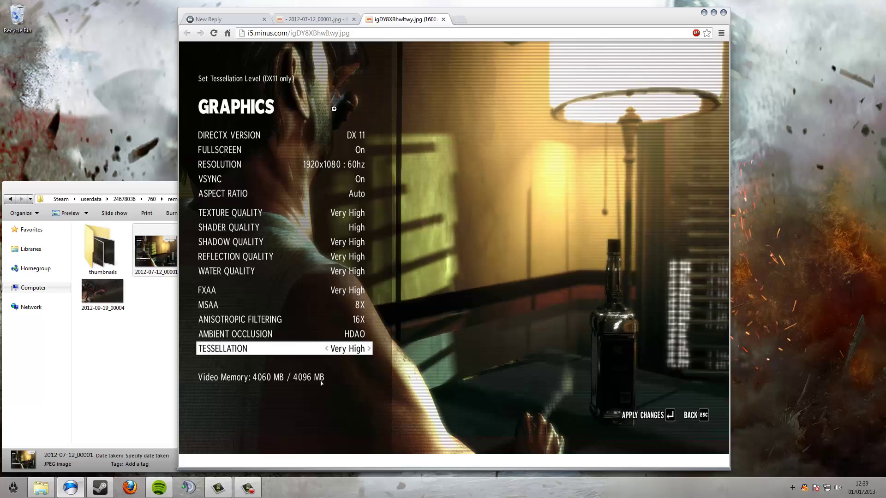
{"action": "left_click", "coordinate": [311, 20]}
{"action": "left_click", "coordinate": [226, 21]}
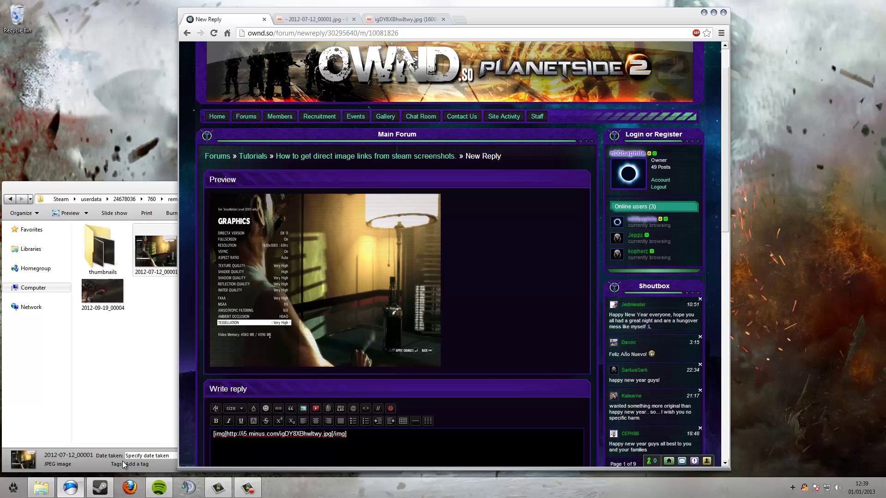
Switch to Steam and show all games in the library.
{"action": "mouse_move", "coordinate": [106, 492]}
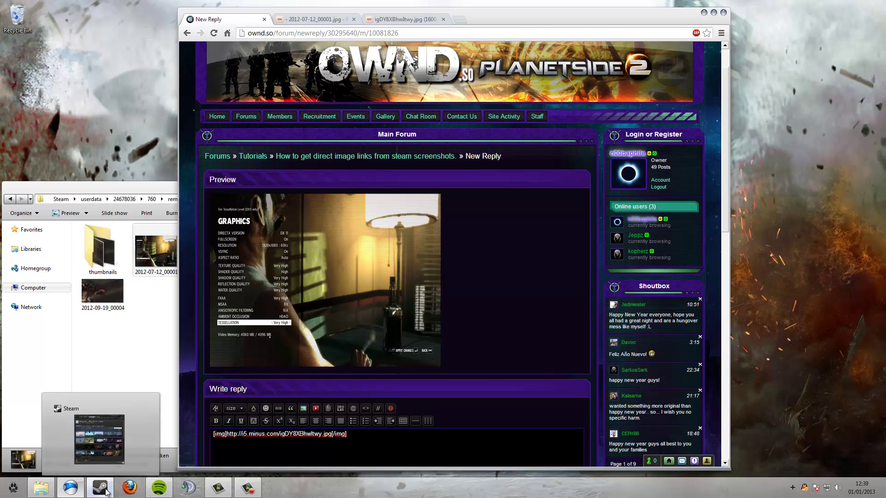
{"action": "left_click", "coordinate": [105, 492]}
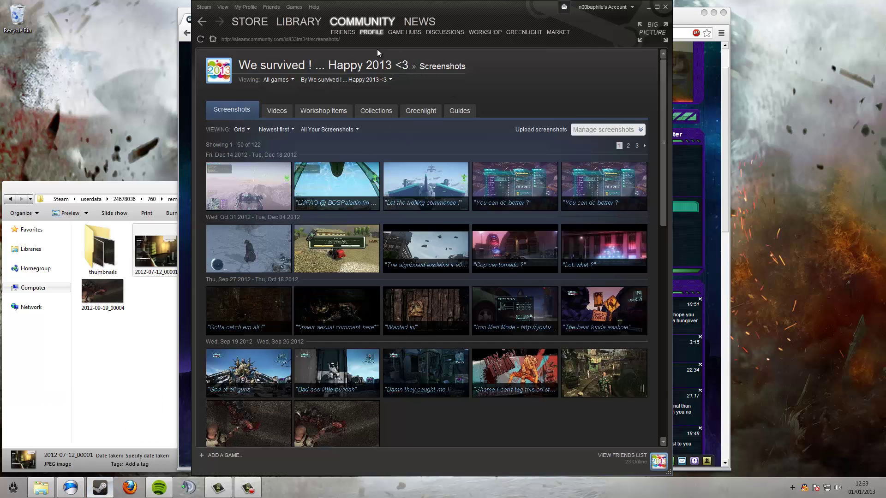
{"action": "left_click", "coordinate": [298, 23]}
{"action": "left_click", "coordinate": [306, 40]}
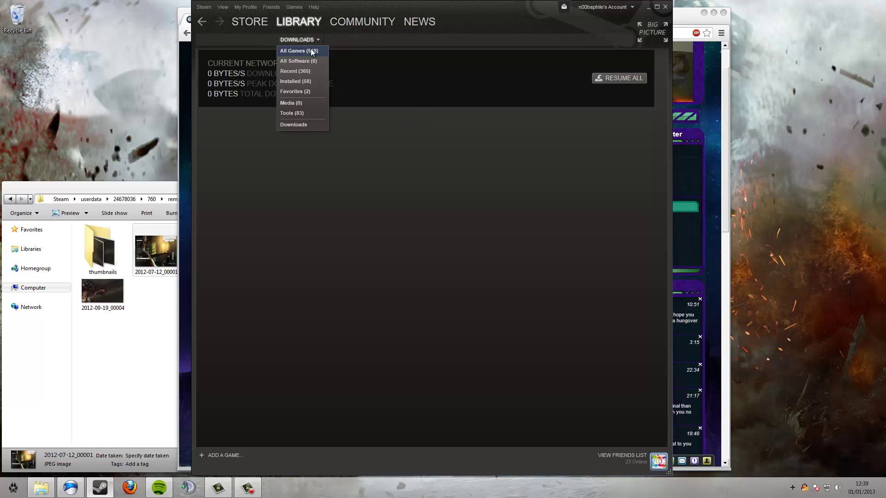
{"action": "left_click", "coordinate": [312, 52]}
Open the game hub of 7 Wonders: Treasures of Seven, go to its store page and highlight the app ID in the address.
{"action": "right_click", "coordinate": [379, 61]}
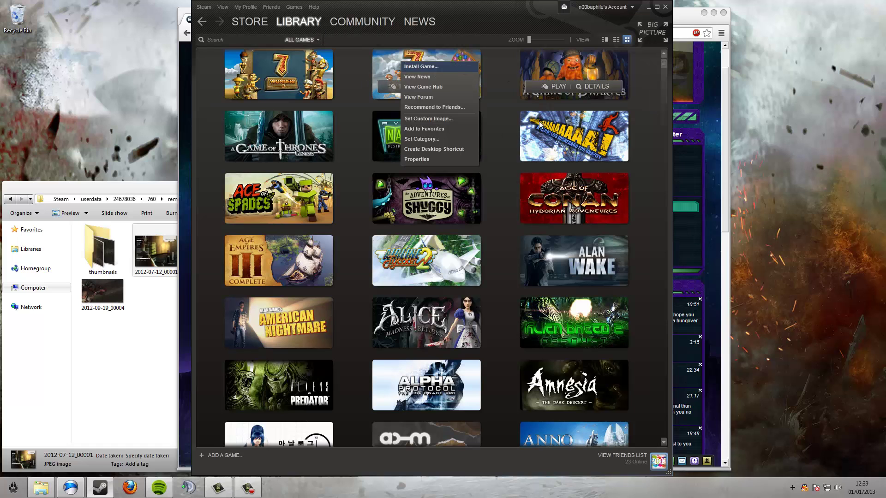
{"action": "right_click", "coordinate": [429, 70]}
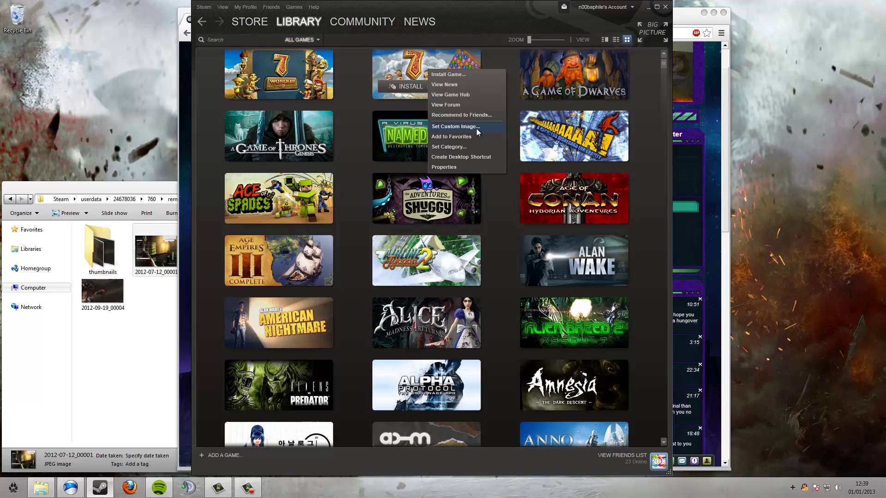
{"action": "left_click", "coordinate": [465, 95]}
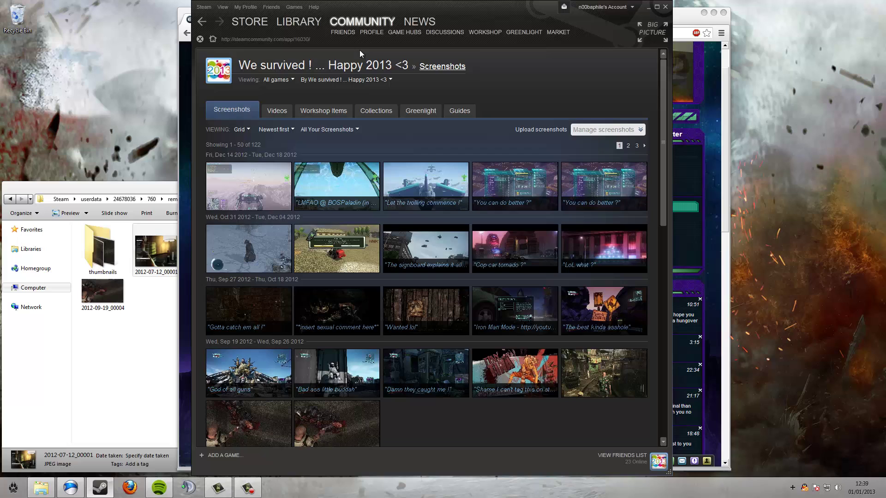
{"action": "left_click", "coordinate": [315, 22]}
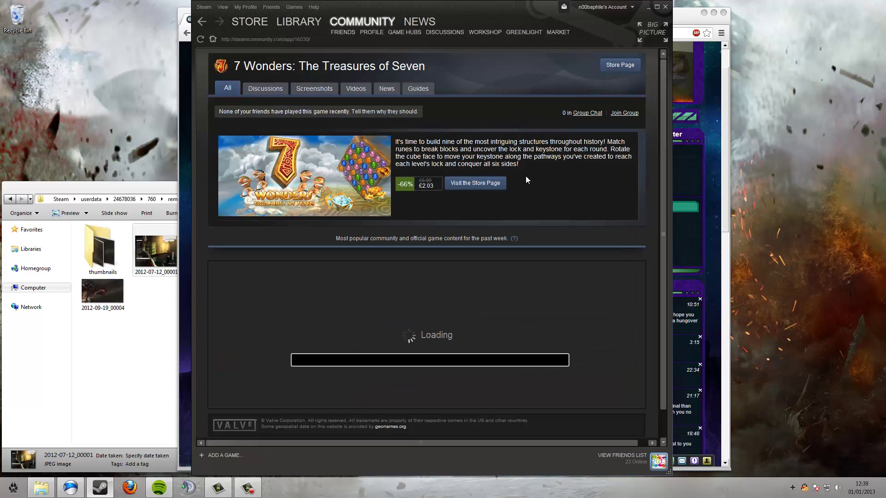
{"action": "left_click", "coordinate": [611, 66]}
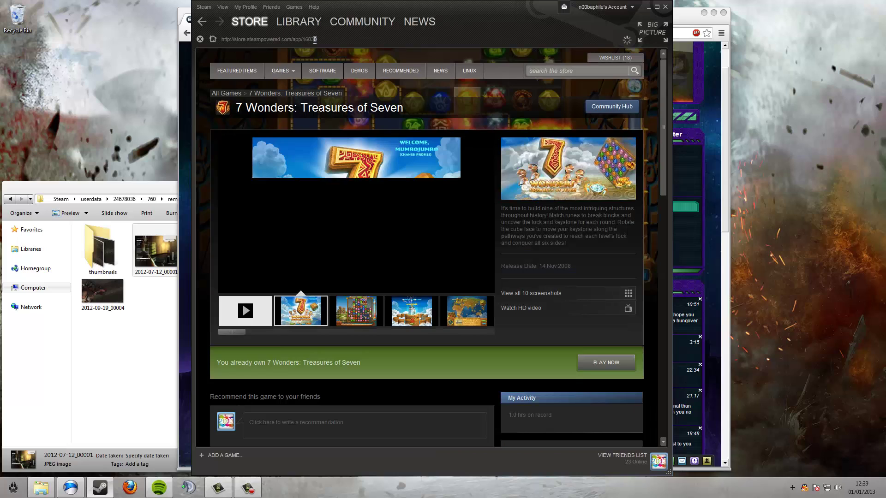
{"action": "left_click_drag", "start_coordinate": [317, 39], "coordinate": [307, 41]}
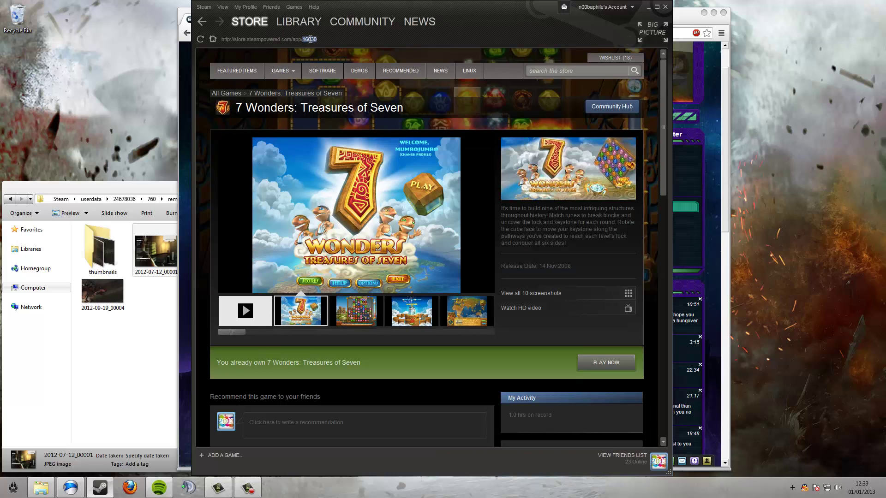
Return to the remote folder in the file explorer and look through the game ID folders.
{"action": "left_click", "coordinate": [122, 346]}
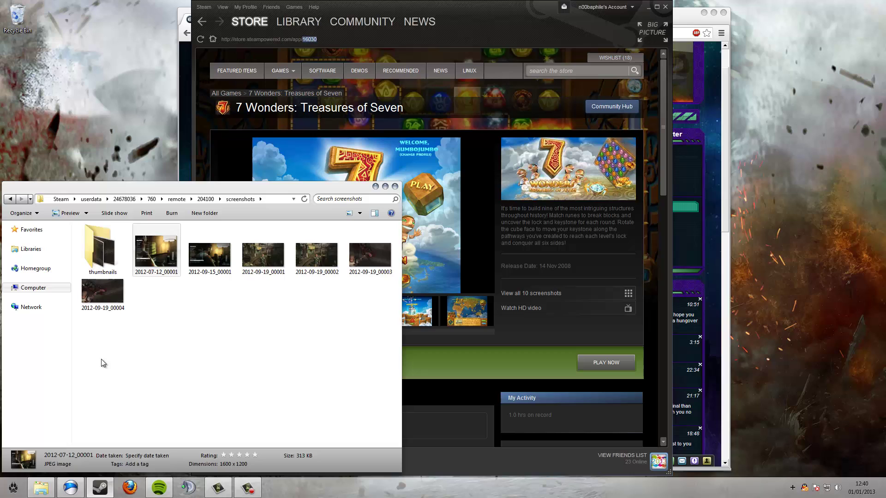
{"action": "key", "text": "BackSpace"}
{"action": "key", "text": "BackSpace"}
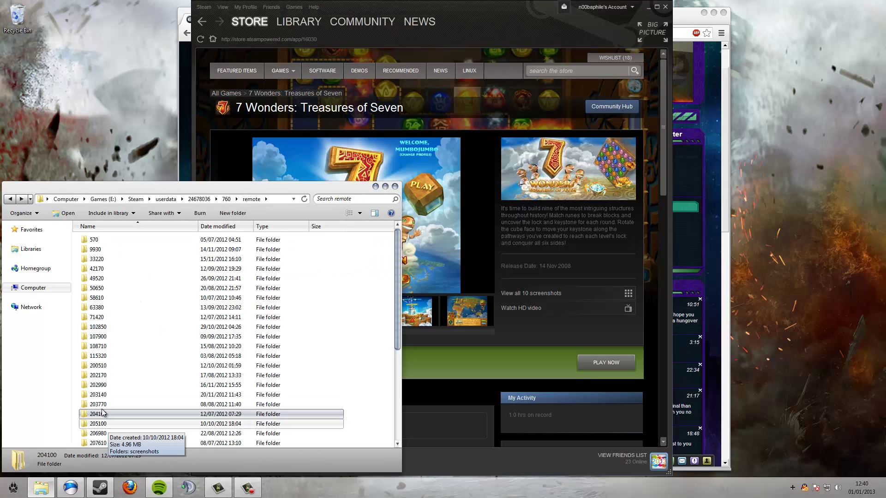
{"action": "scroll", "coordinate": [120, 366], "scroll_direction": "down", "scroll_amount": 5}
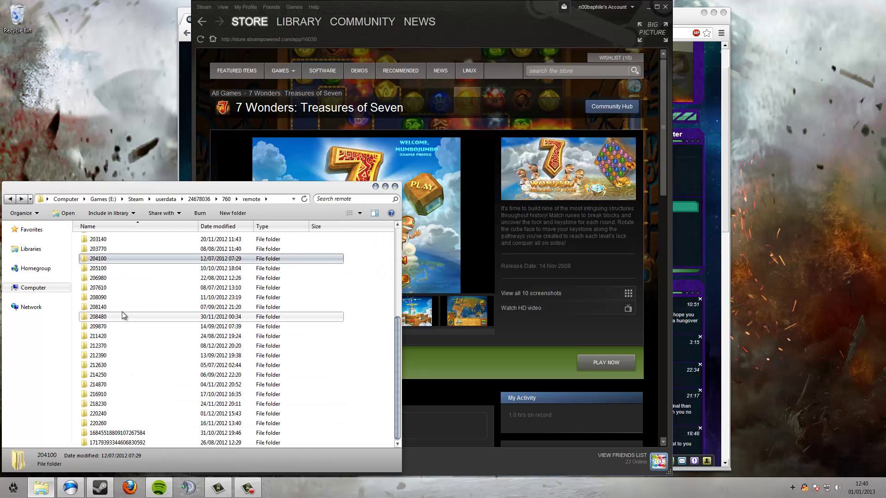
{"action": "scroll", "coordinate": [123, 310], "scroll_direction": "up", "scroll_amount": 5}
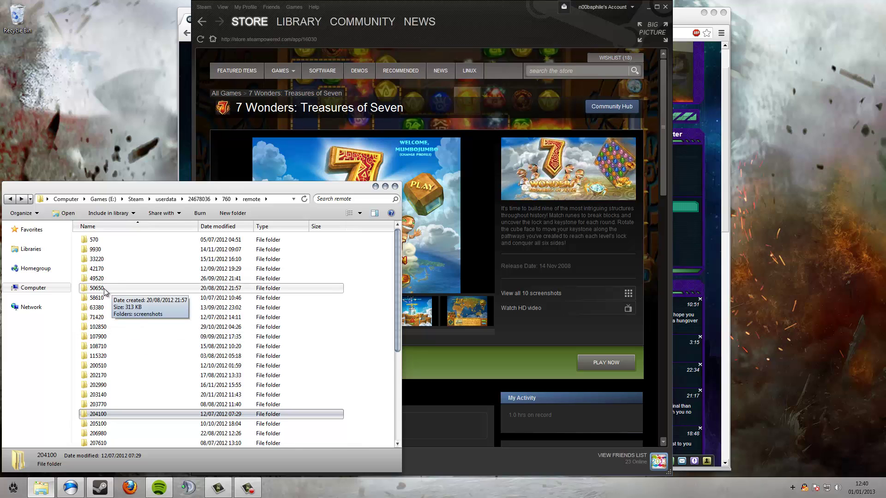
Copy the store page address of 7 Wonders: Treasures of Seven from Steam and minimize the Steam window.
{"action": "left_click", "coordinate": [325, 39]}
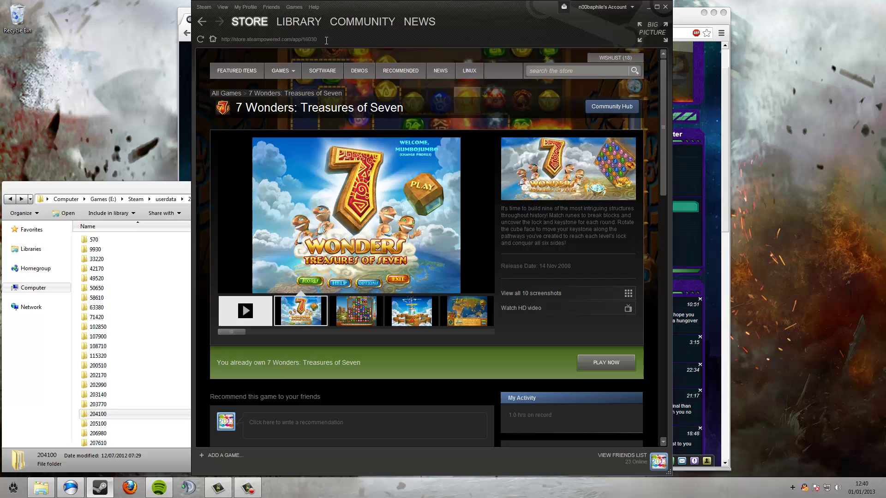
{"action": "left_click_drag", "start_coordinate": [314, 39], "coordinate": [222, 39]}
{"action": "key", "text": "ctrl+c"}
{"action": "left_click", "coordinate": [648, 6]}
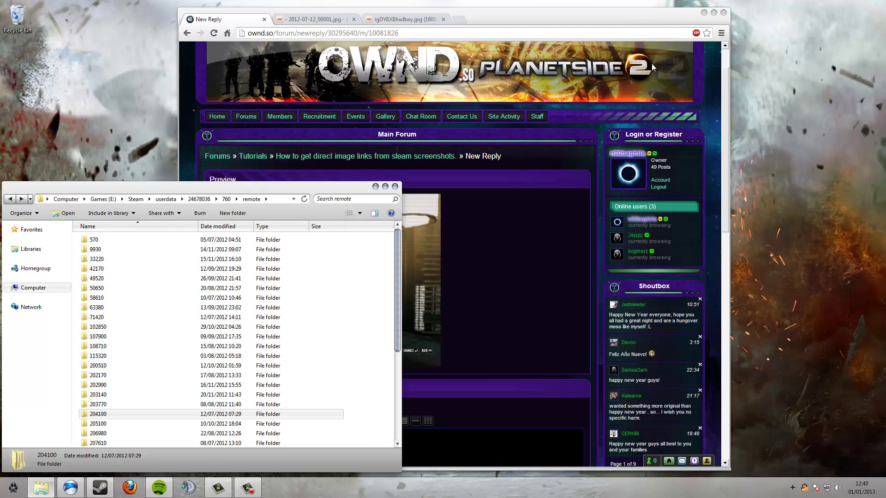
Load the copied store address in a new browser tab with its app ID replaced by 204100.
{"action": "left_click", "coordinate": [467, 10]}
{"action": "left_click", "coordinate": [462, 20]}
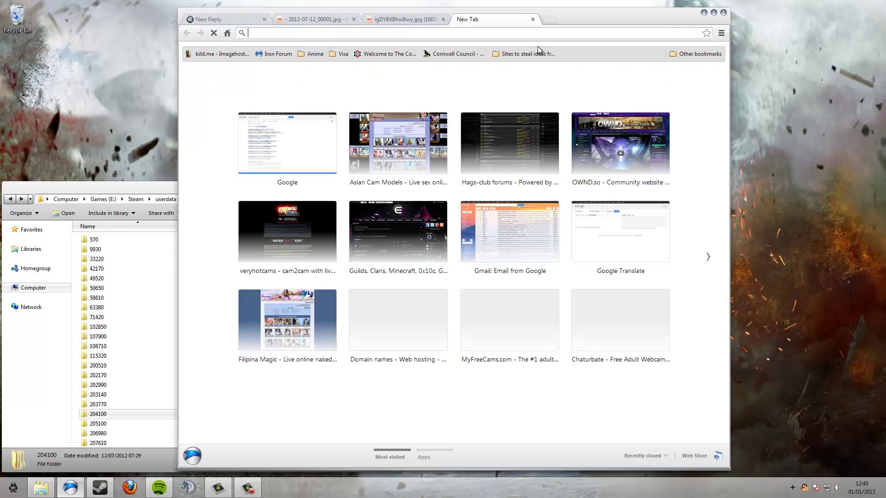
{"action": "key", "text": "ctrl+v"}
{"action": "key", "text": "BackSpace"}
{"action": "key", "text": "BackSpace"}
{"action": "key", "text": "BackSpace"}
{"action": "key", "text": "BackSpace"}
{"action": "key", "text": "BackSpace"}
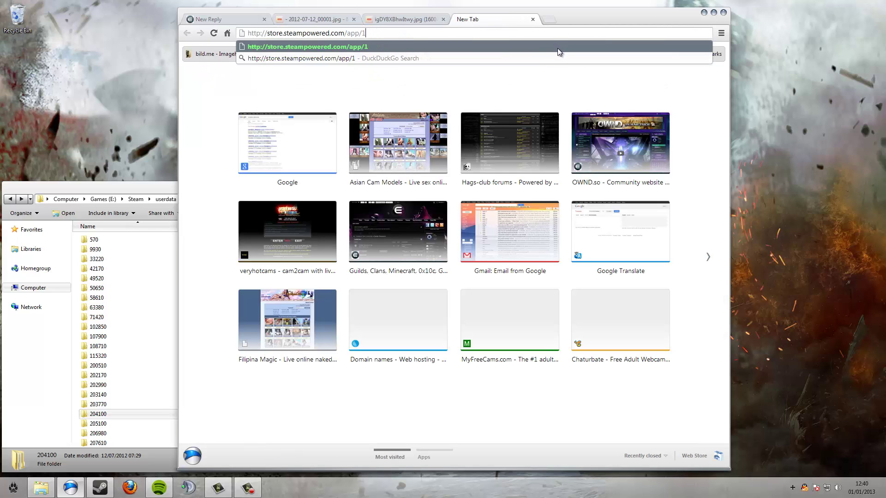
{"action": "type", "text": "204100"}
{"action": "key", "text": "Return"}
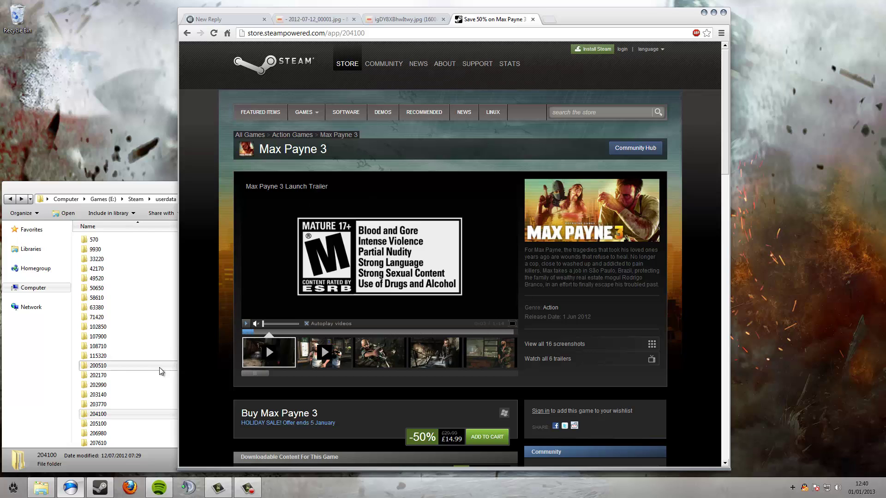
Look through the game ID folders in remote, check the screenshots folder inside 71420 and return to the remote folder.
{"action": "left_click", "coordinate": [143, 346]}
{"action": "scroll", "coordinate": [141, 349], "scroll_direction": "down", "scroll_amount": 5}
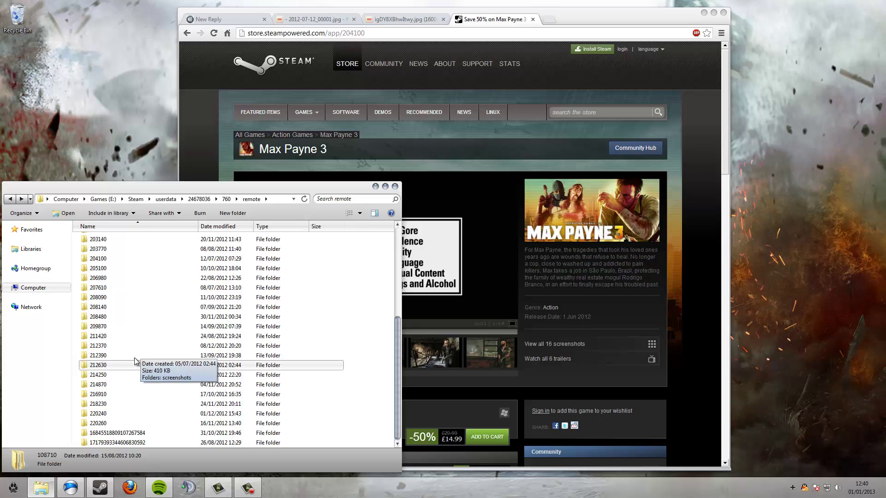
{"action": "scroll", "coordinate": [140, 350], "scroll_direction": "up", "scroll_amount": 5}
{"action": "double_click", "coordinate": [128, 320]}
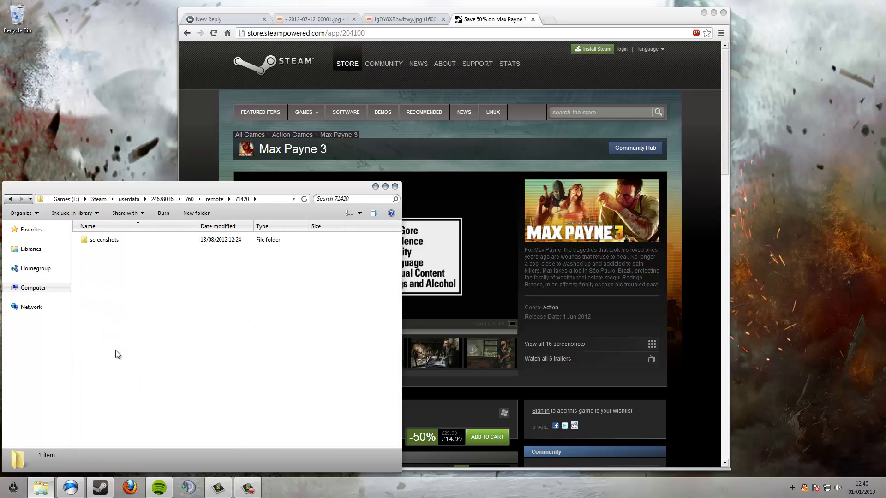
{"action": "double_click", "coordinate": [104, 240]}
{"action": "left_click", "coordinate": [263, 254]}
{"action": "left_click", "coordinate": [215, 343]}
{"action": "key", "text": "BackSpace"}
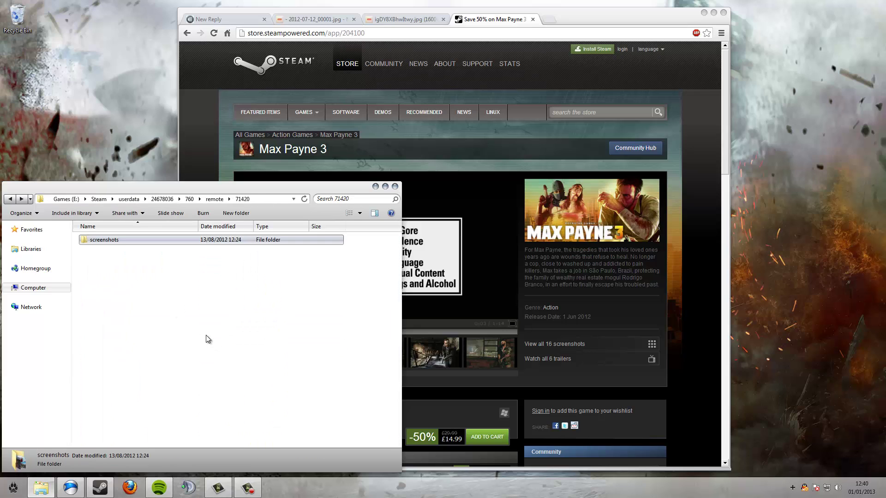
{"action": "key", "text": "BackSpace"}
{"action": "scroll", "coordinate": [139, 332], "scroll_direction": "down", "scroll_amount": 5}
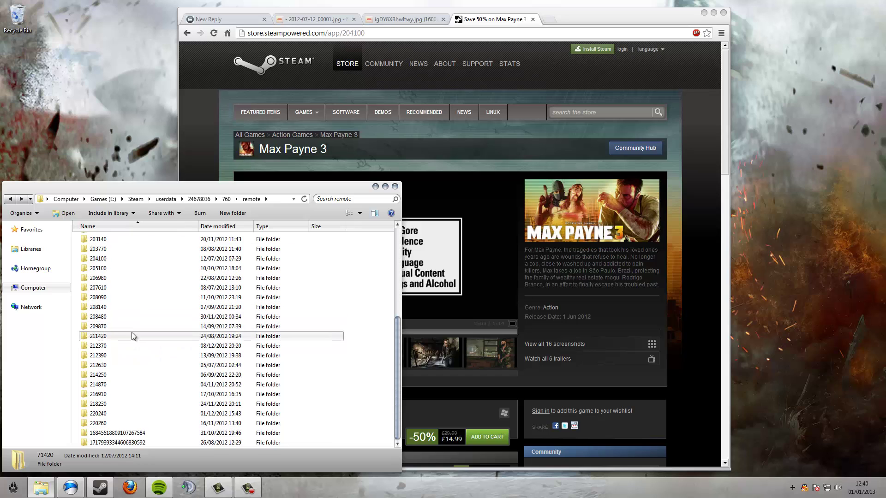
{"action": "left_click", "coordinate": [194, 150]}
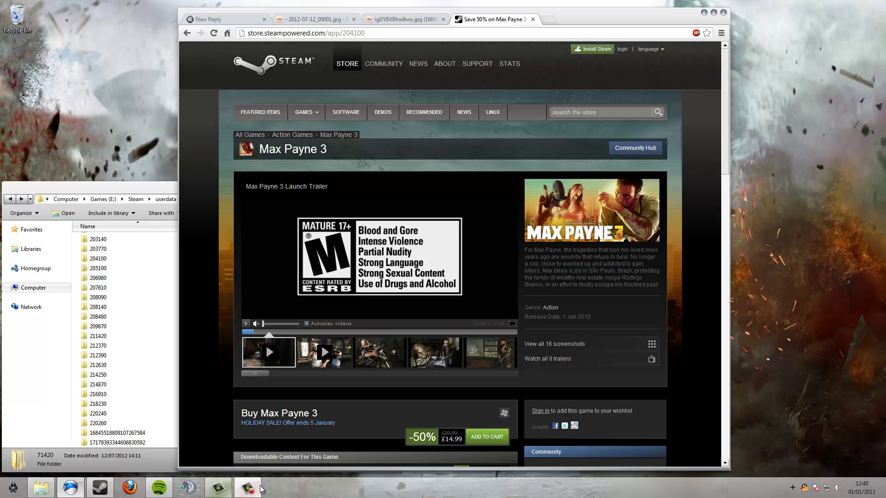
{"action": "left_click", "coordinate": [247, 488]}
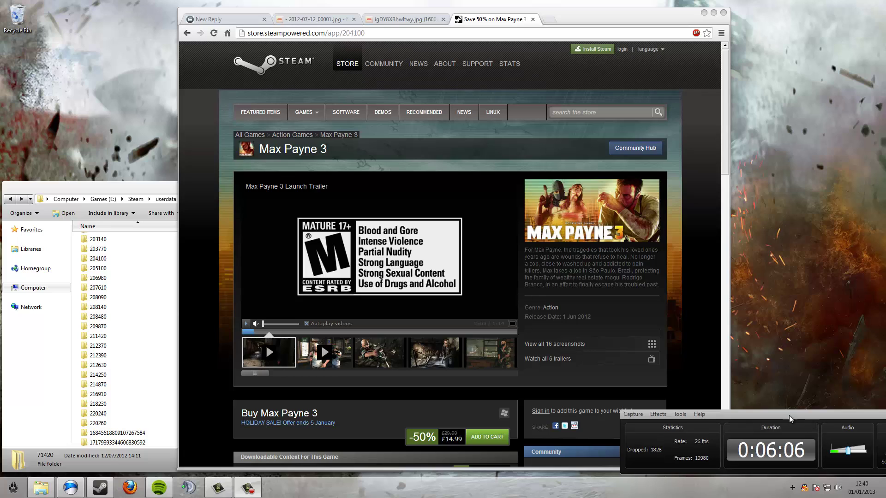